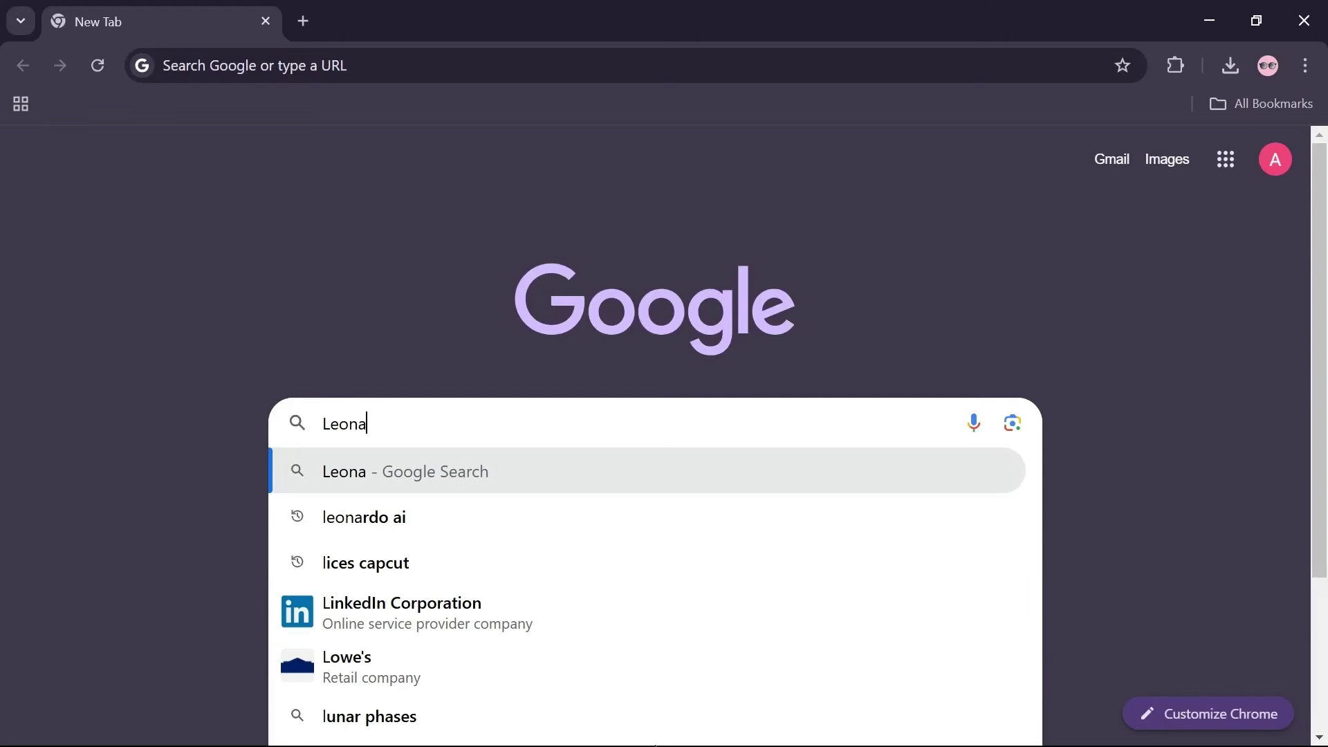
Search 'leonardo ai', open the Leonardo.Ai app and sign in with the Google account.
text(o ai)
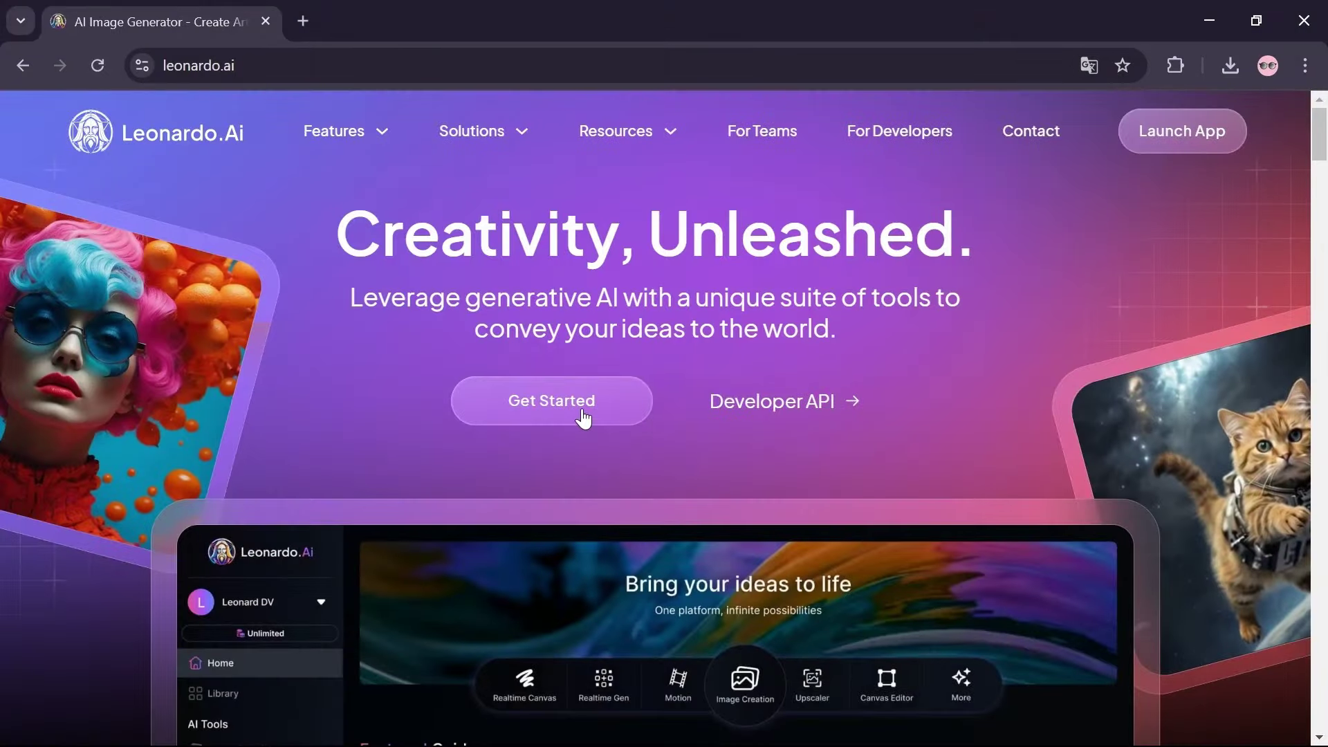
click(574, 414)
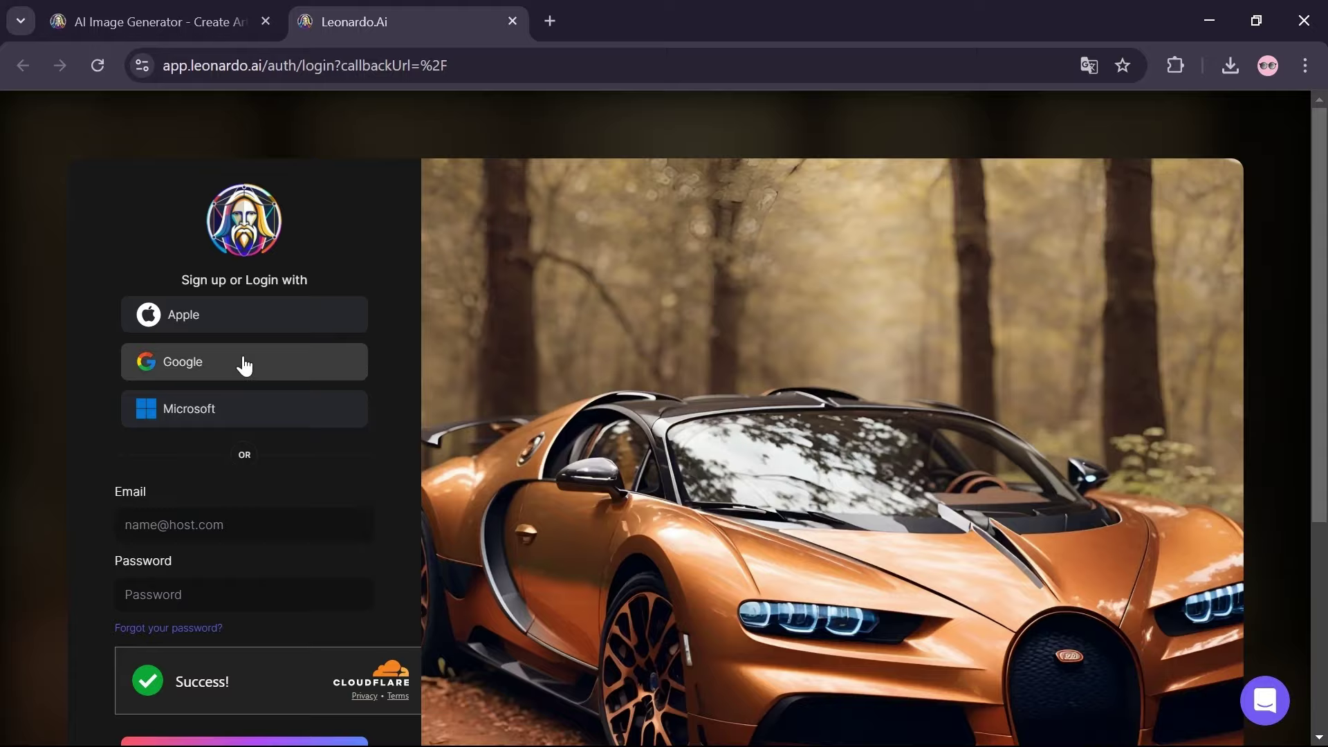
click(243, 363)
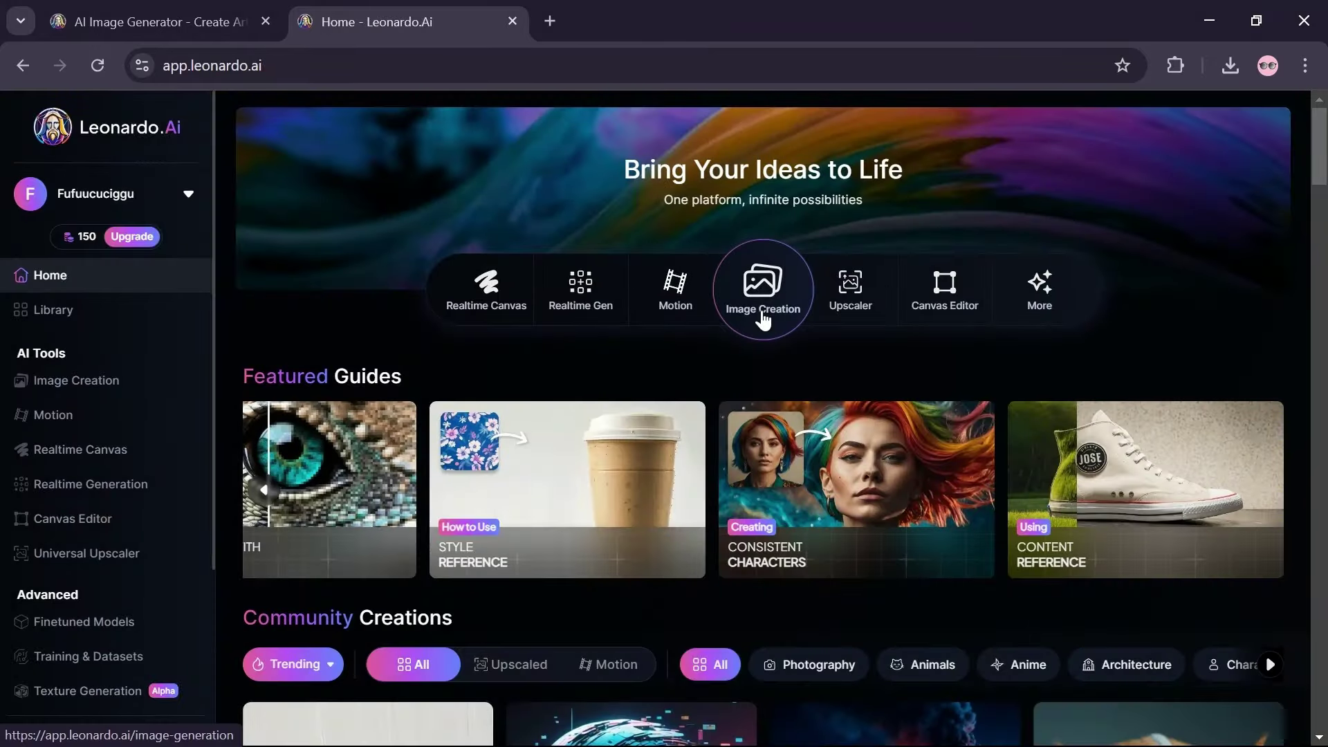
Start an image creation with the Leonardo Phoenix model preset.
click(762, 308)
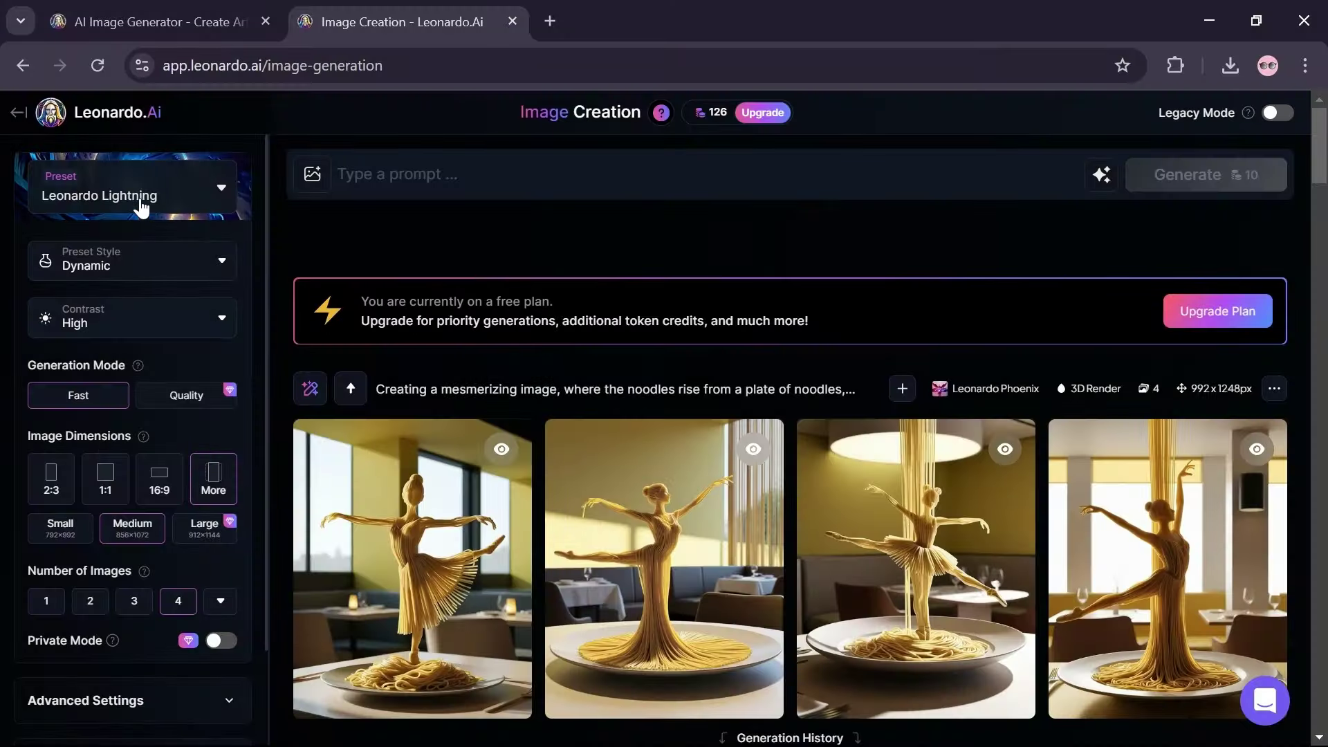
click(142, 205)
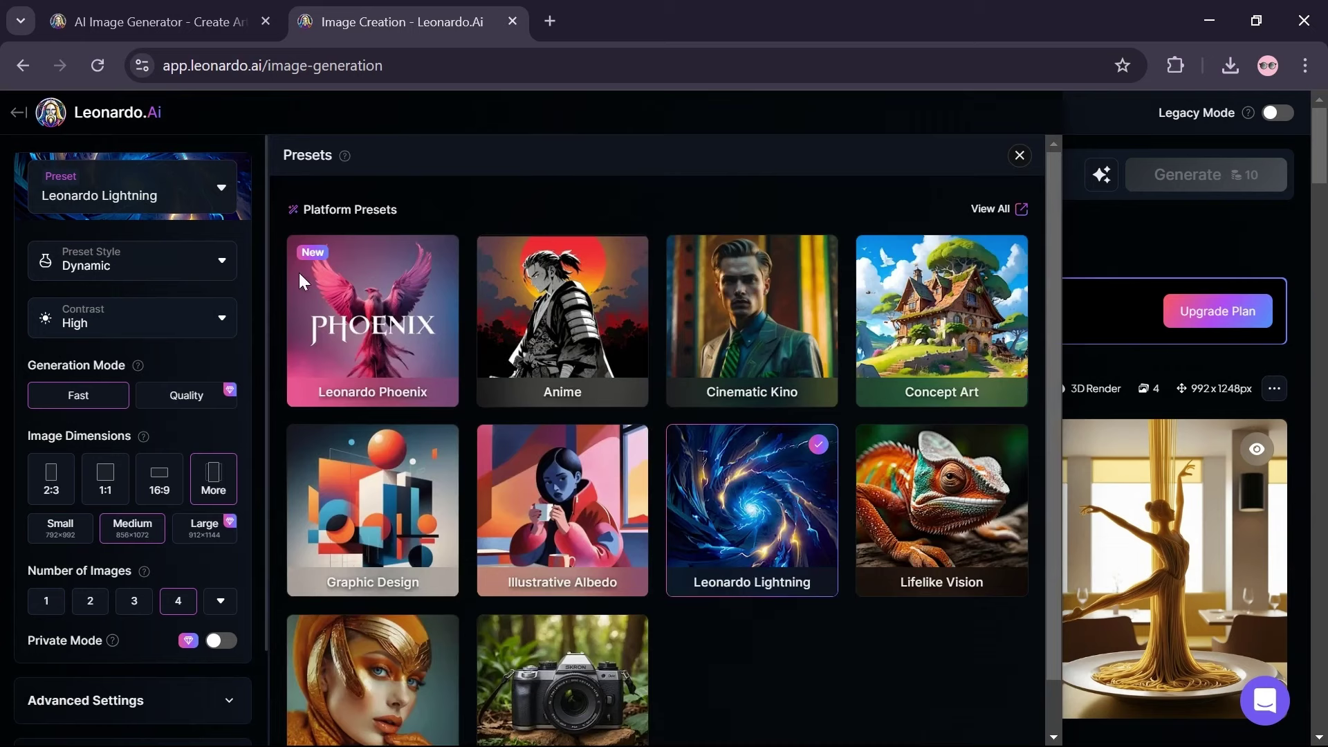
click(356, 300)
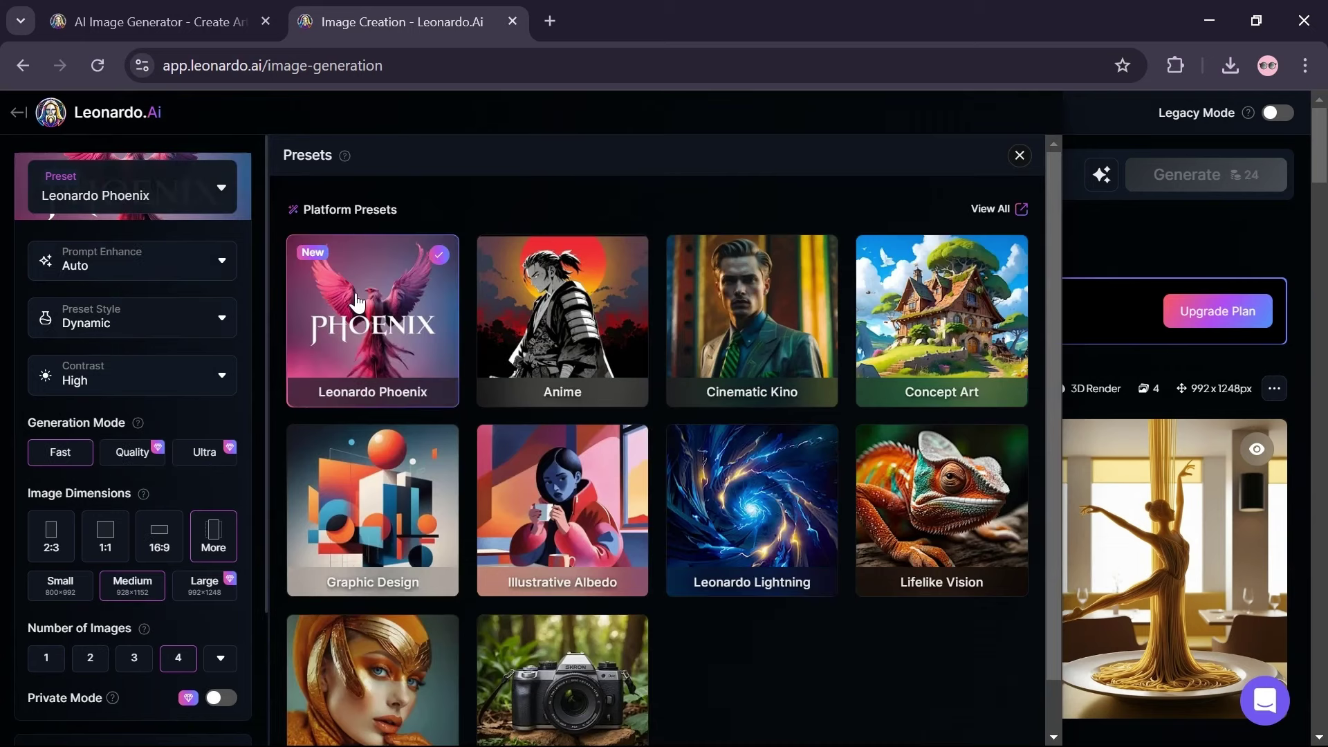
click(138, 203)
click(138, 204)
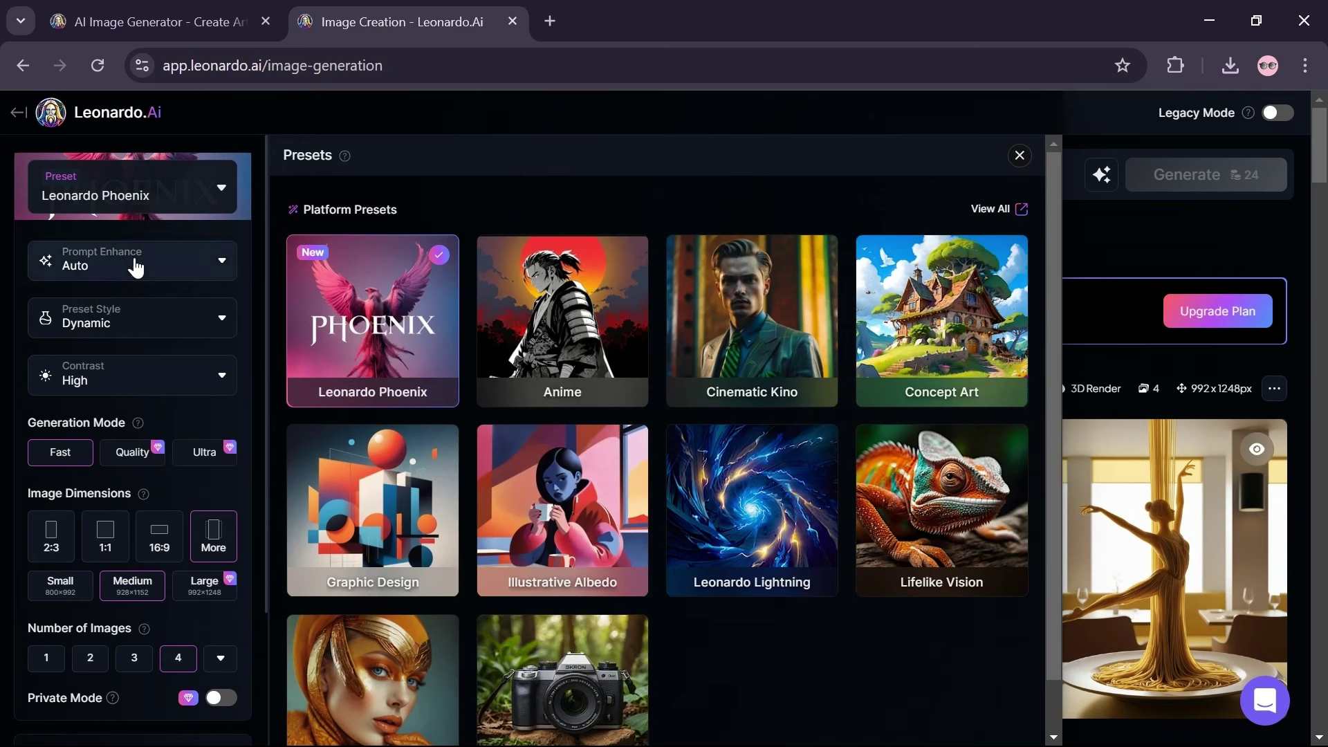
Set preset style to 3D Render, contrast to High, and dimensions to 992×1248.
click(132, 332)
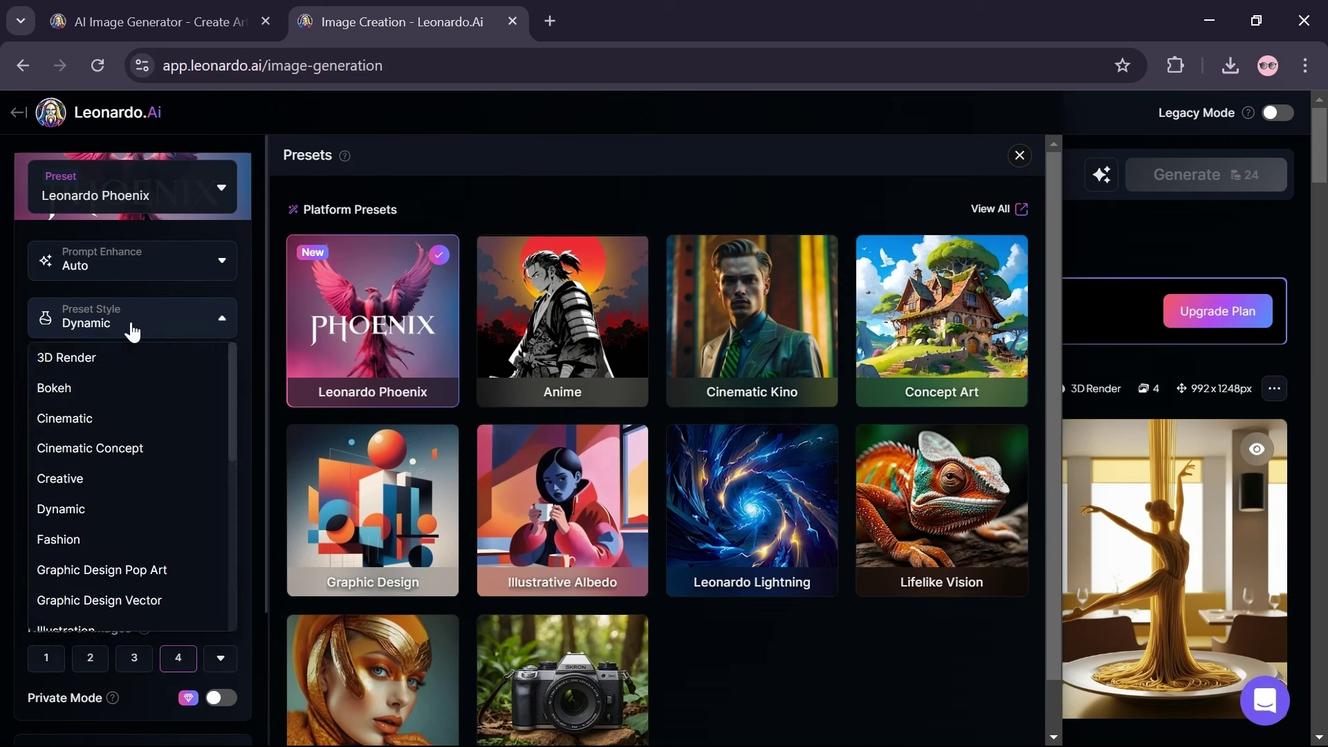
click(126, 368)
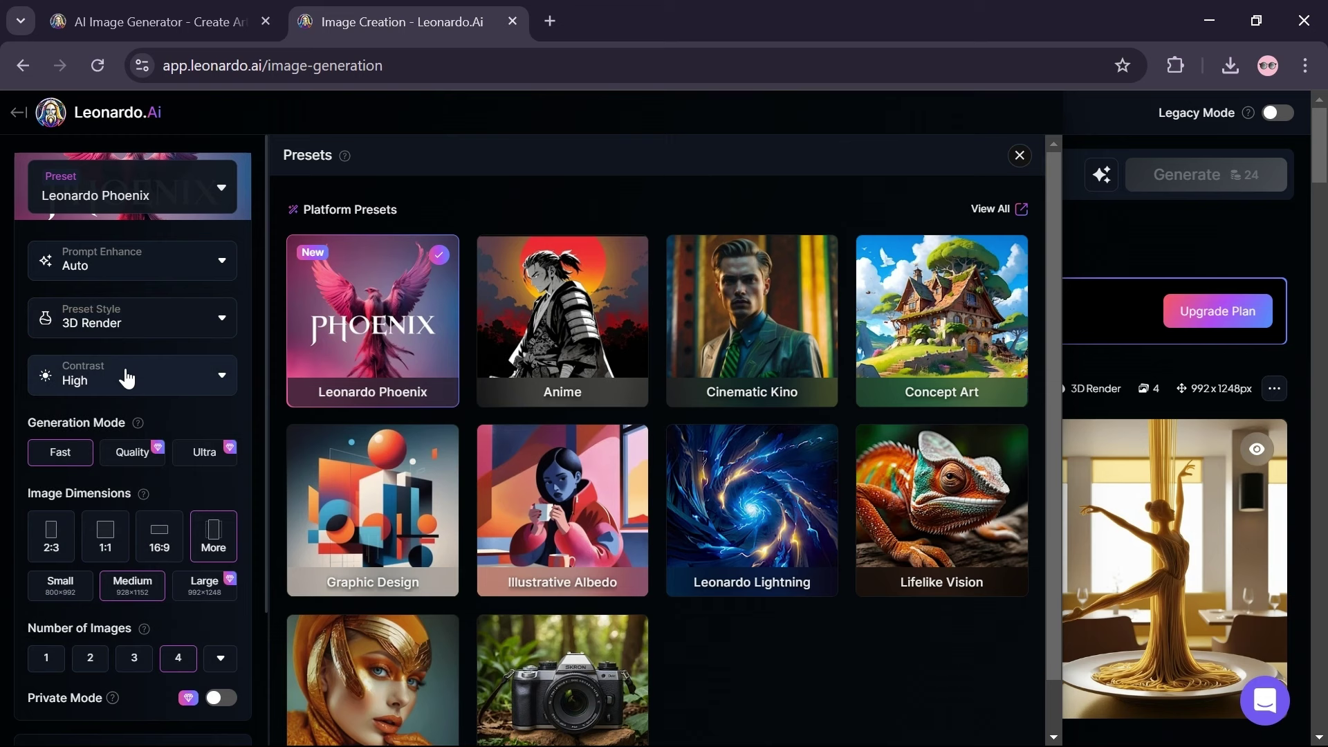
click(126, 398)
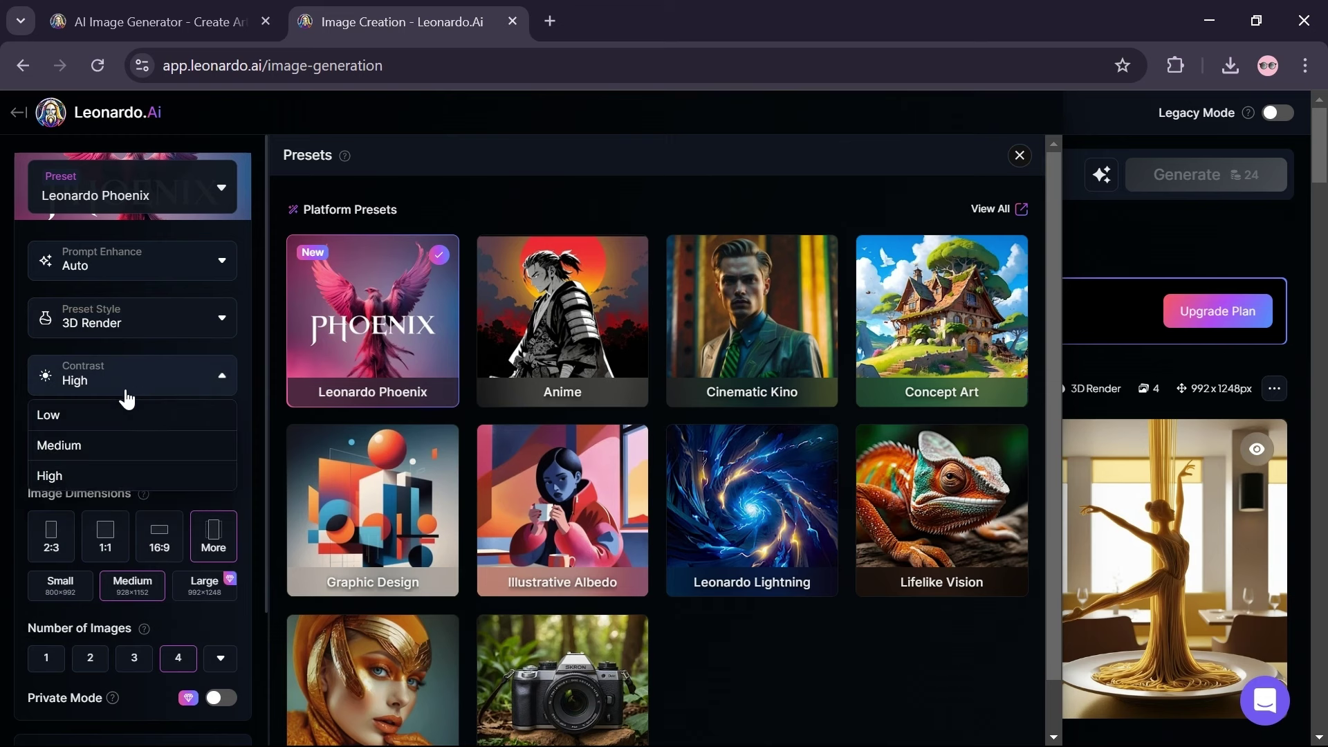
click(126, 477)
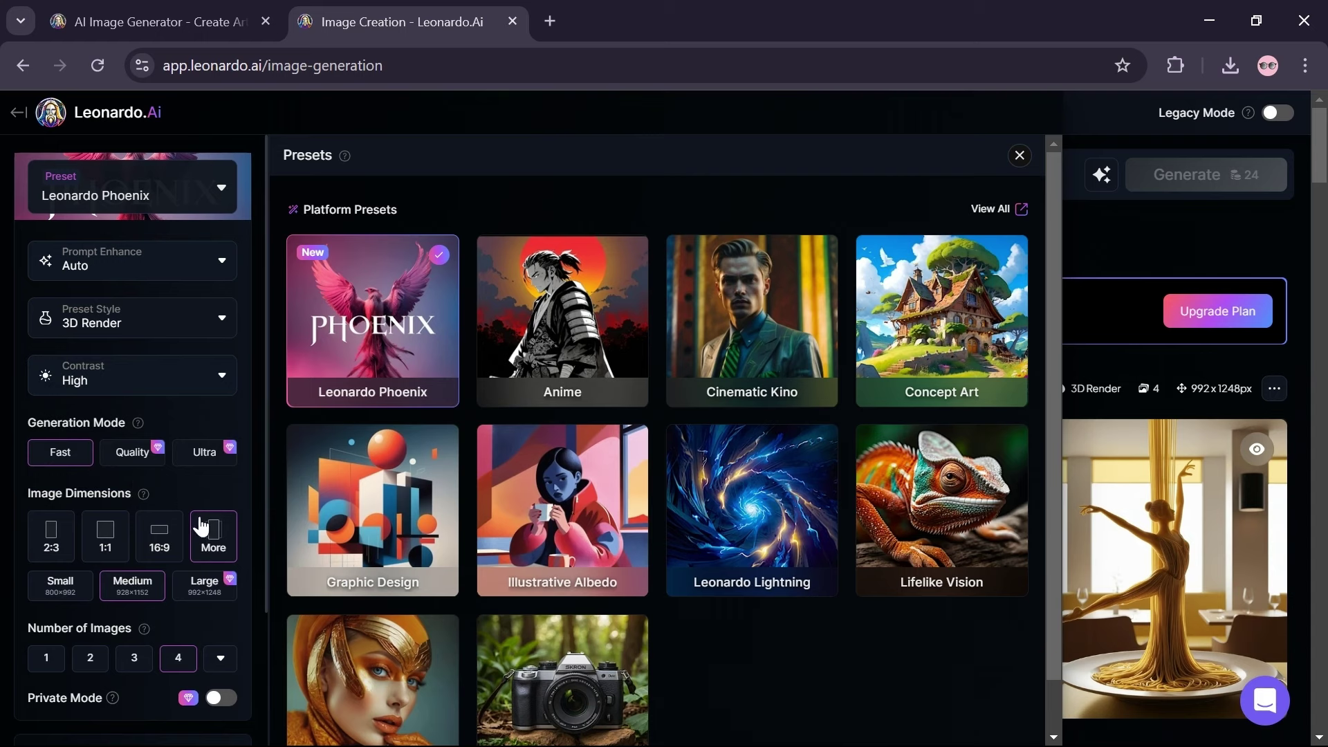
click(214, 540)
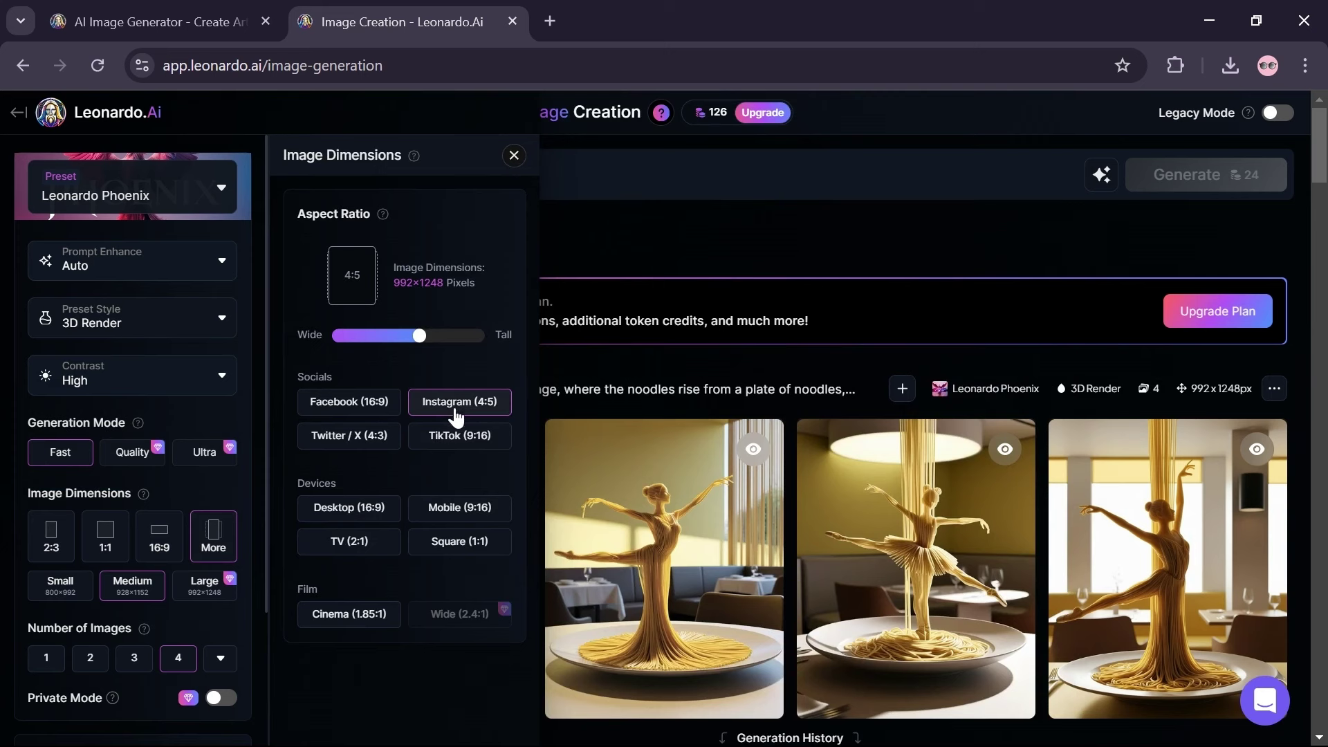
click(214, 541)
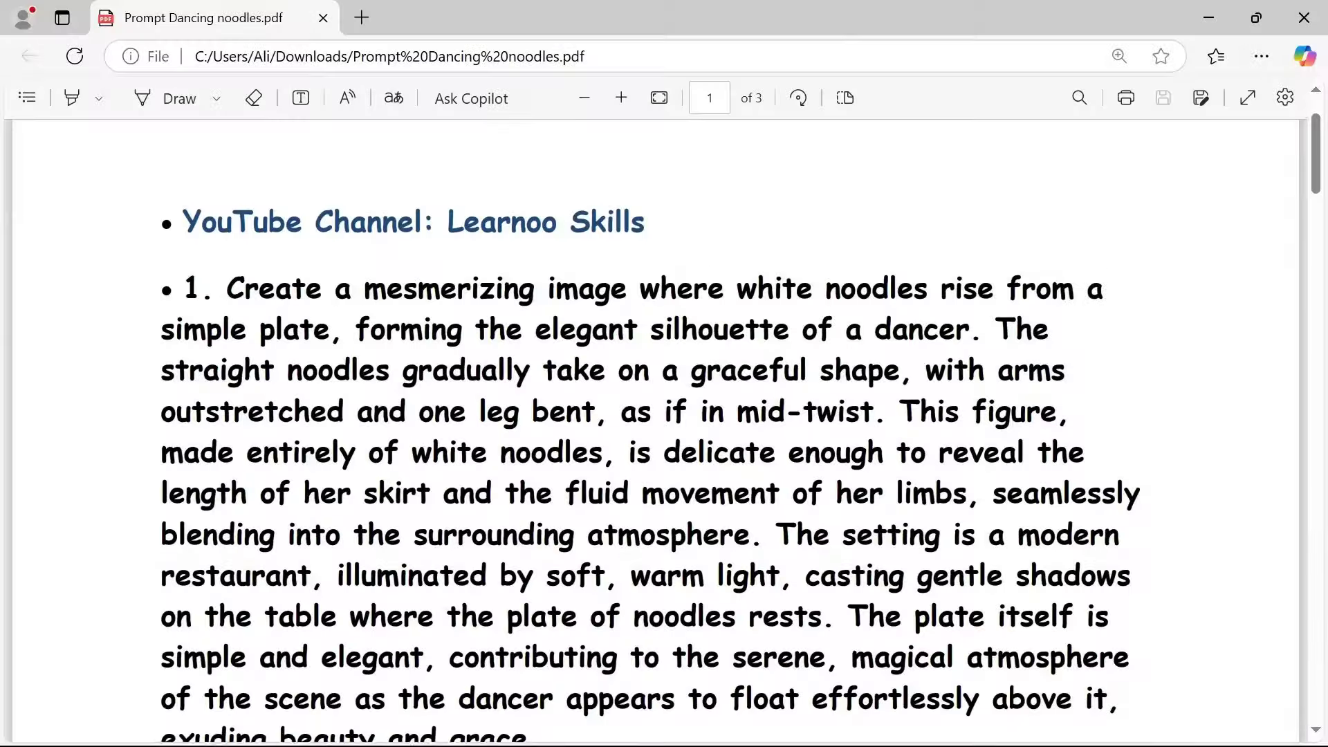
Scroll the prompt PDF down to prompt 10 and paste the ballerina-noodles restaurant prompt into Leonardo.
scroll(664, 429, down, 5)
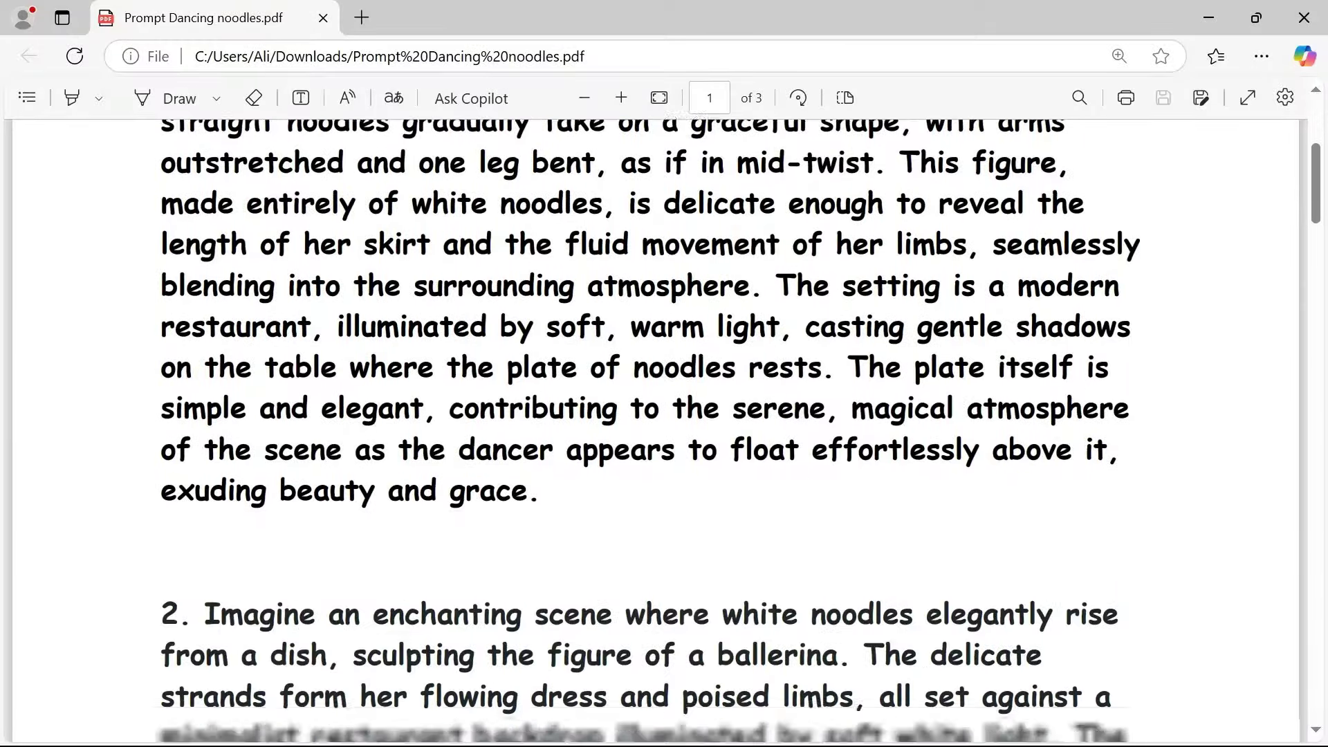
scroll(664, 429, down, 6)
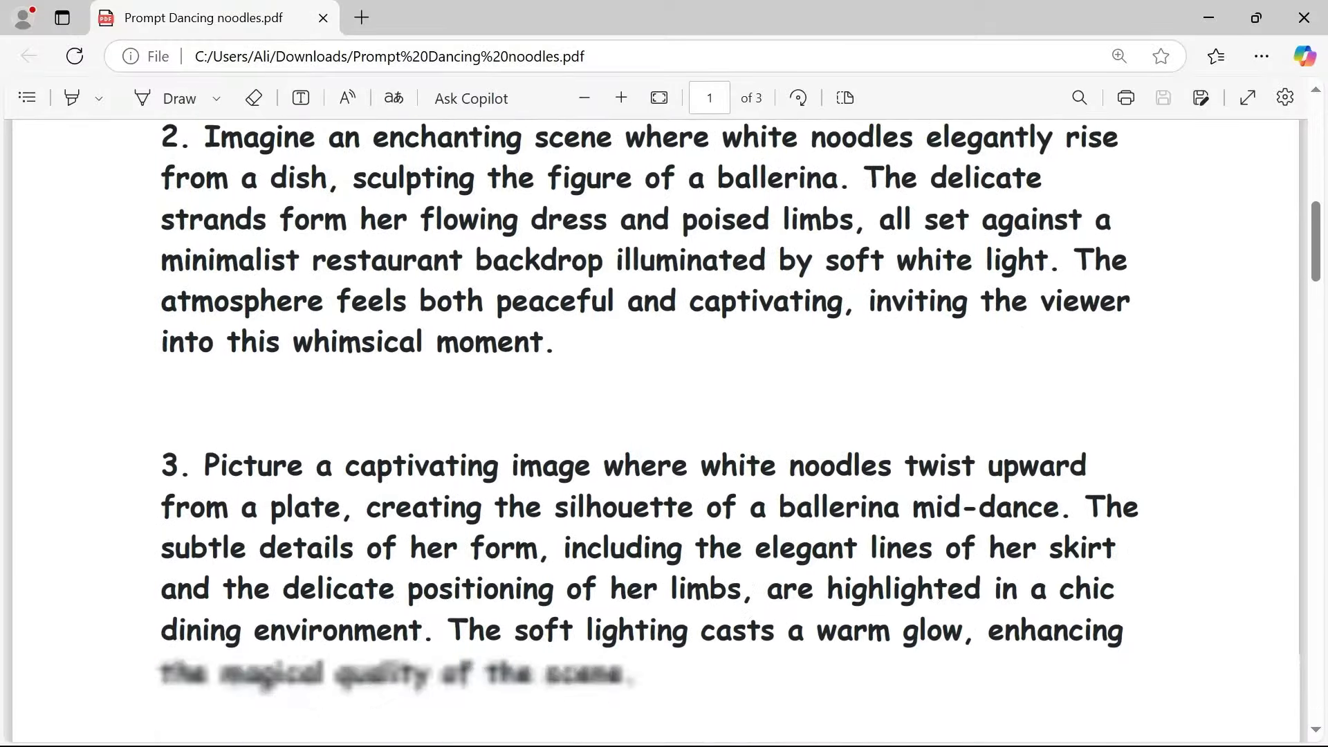
scroll(664, 429, down, 6)
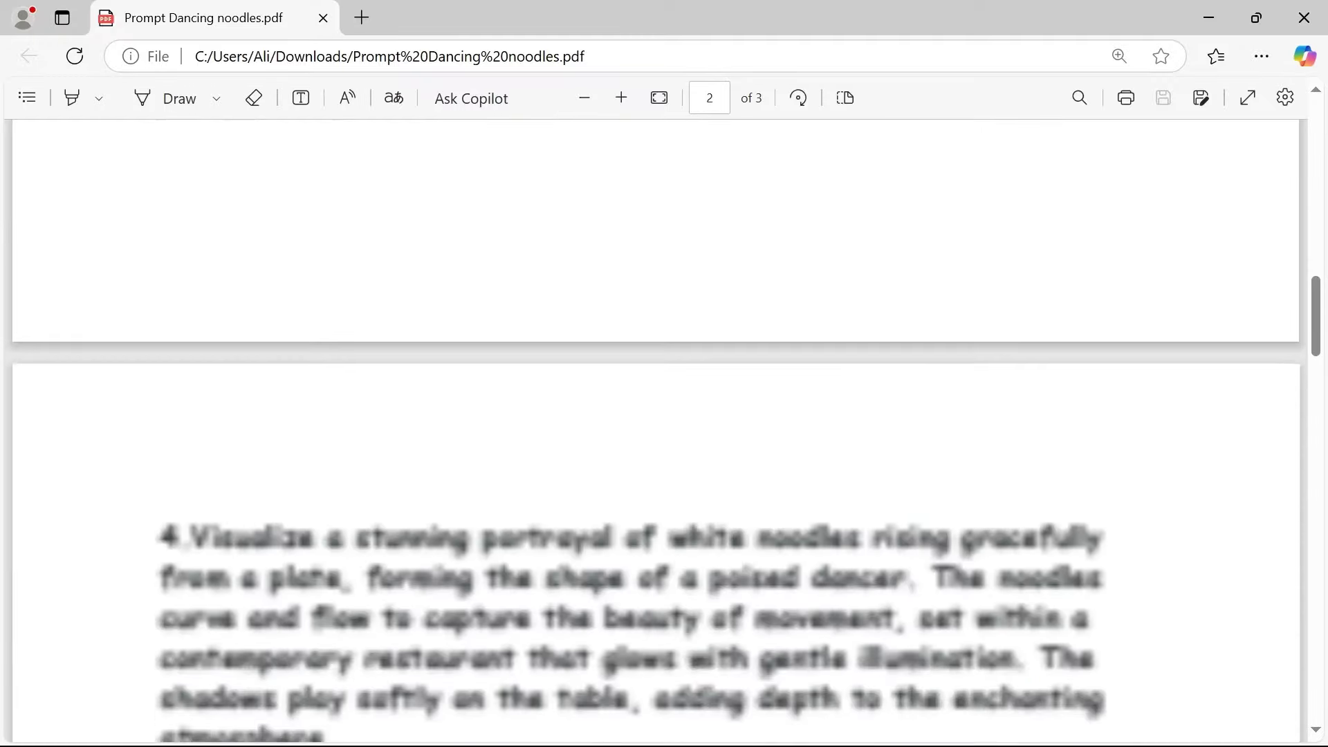
scroll(664, 429, down, 9)
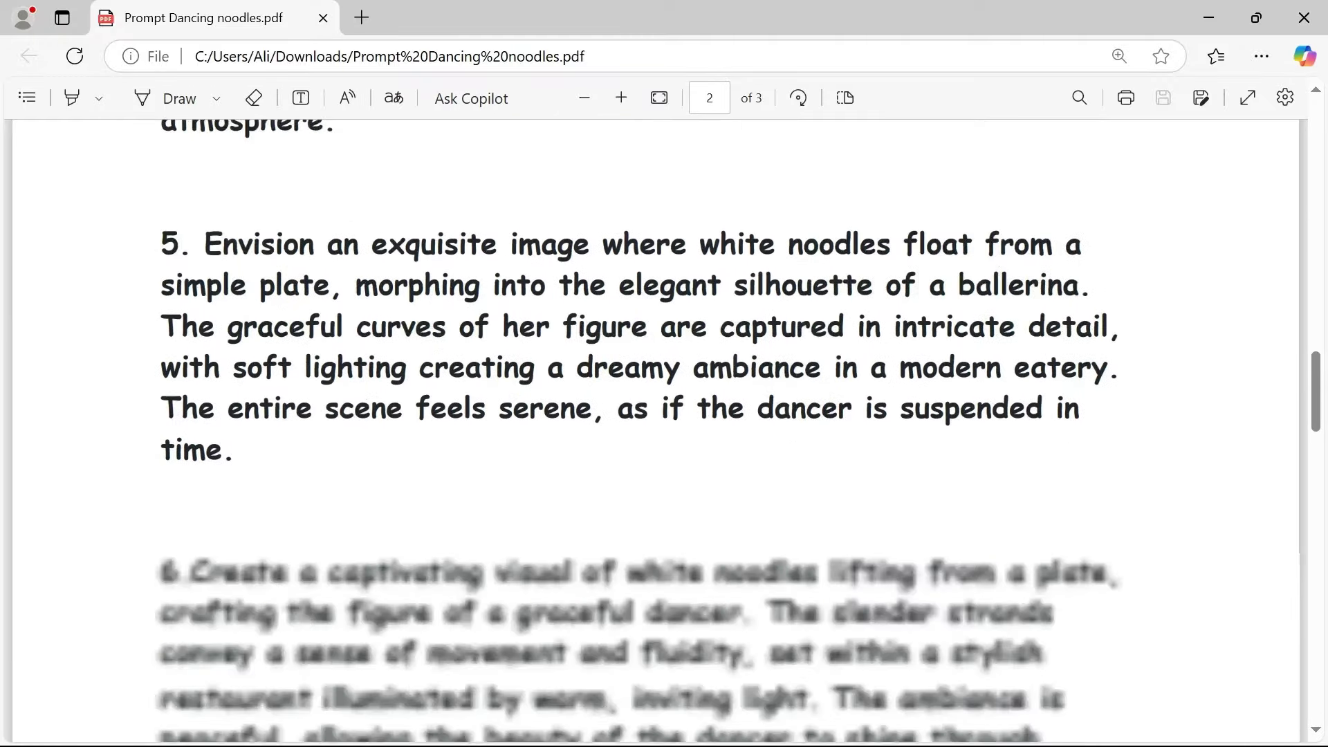
scroll(664, 428, down, 5)
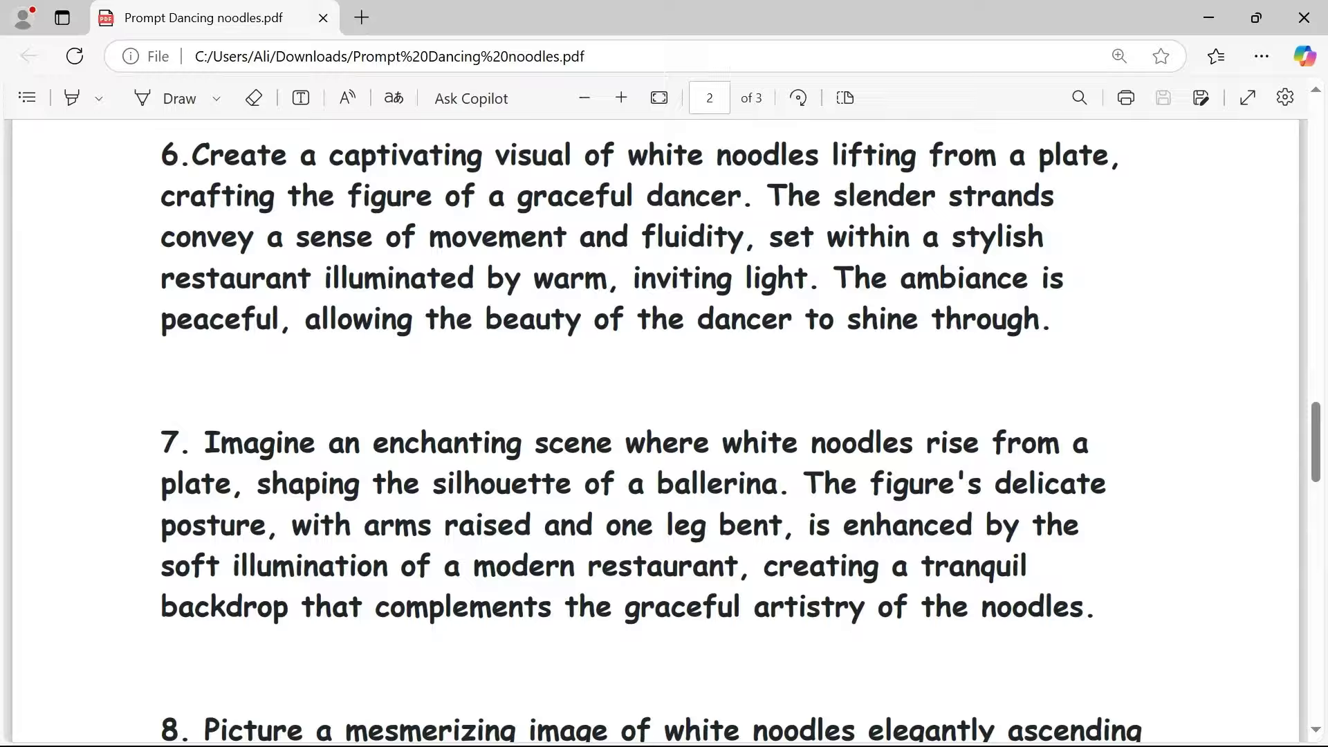
scroll(664, 429, down, 4)
scroll(664, 429, down, 7)
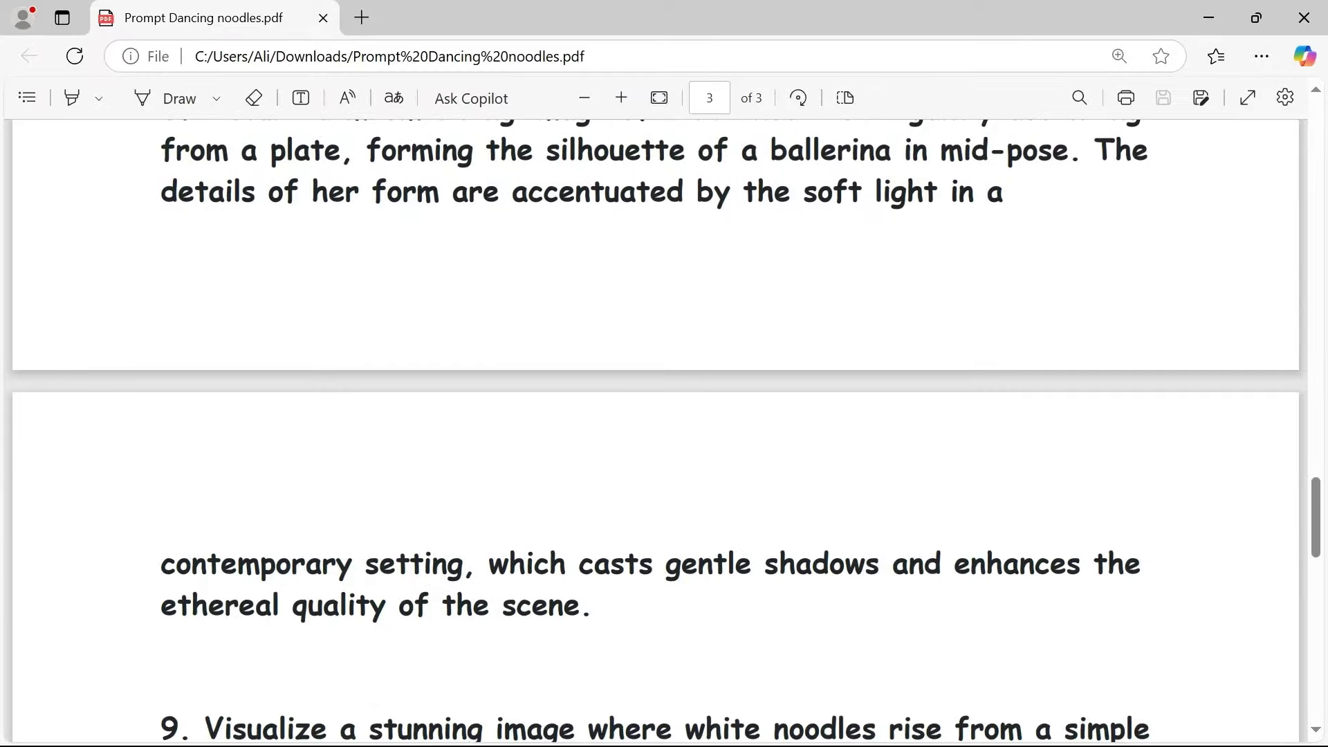
scroll(663, 429, down, 6)
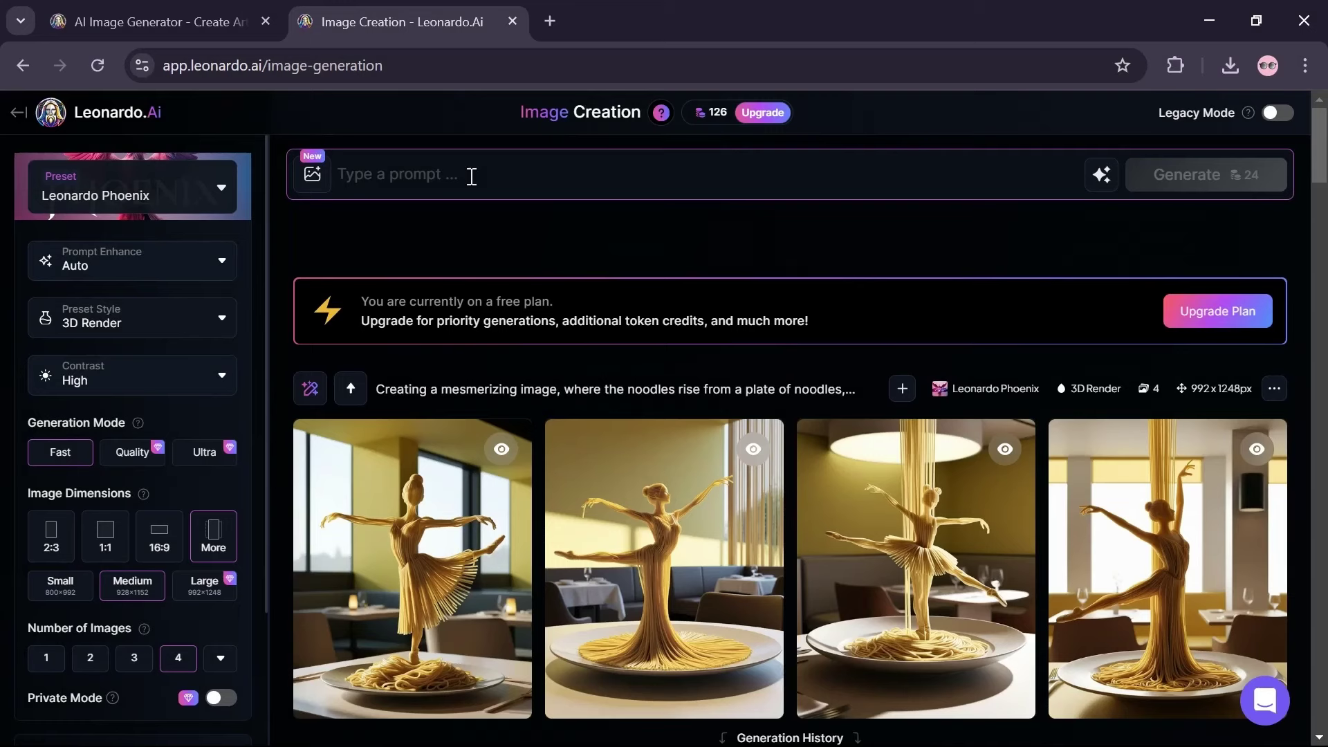
text(Creating a mesmerizing image, where the noodles rise from a plate of noodles, forming the elegant silhouette of a dancer. The straight noodles gradually take on the graceful shape of a ballerina, with her arms outstretched and one leg bent, as if in mid-twist. Her figure, made entirely of straight yellow noodles, is delicate, detailed enough to reveal the length of her skirt and the graceful movement of her limbs, yet blends seamlessly into the surrounding atmosphere. The setting is a modern restaurant, with soft yellow natural light, creating soft shadows on the table where the plate of noodles rests. The plate of noodles itself is simple and elegant, contributing to the peaceful, magical atmosphere of the scene as the dancer seems to float effortlessly on it, exuding beauty and grace.)
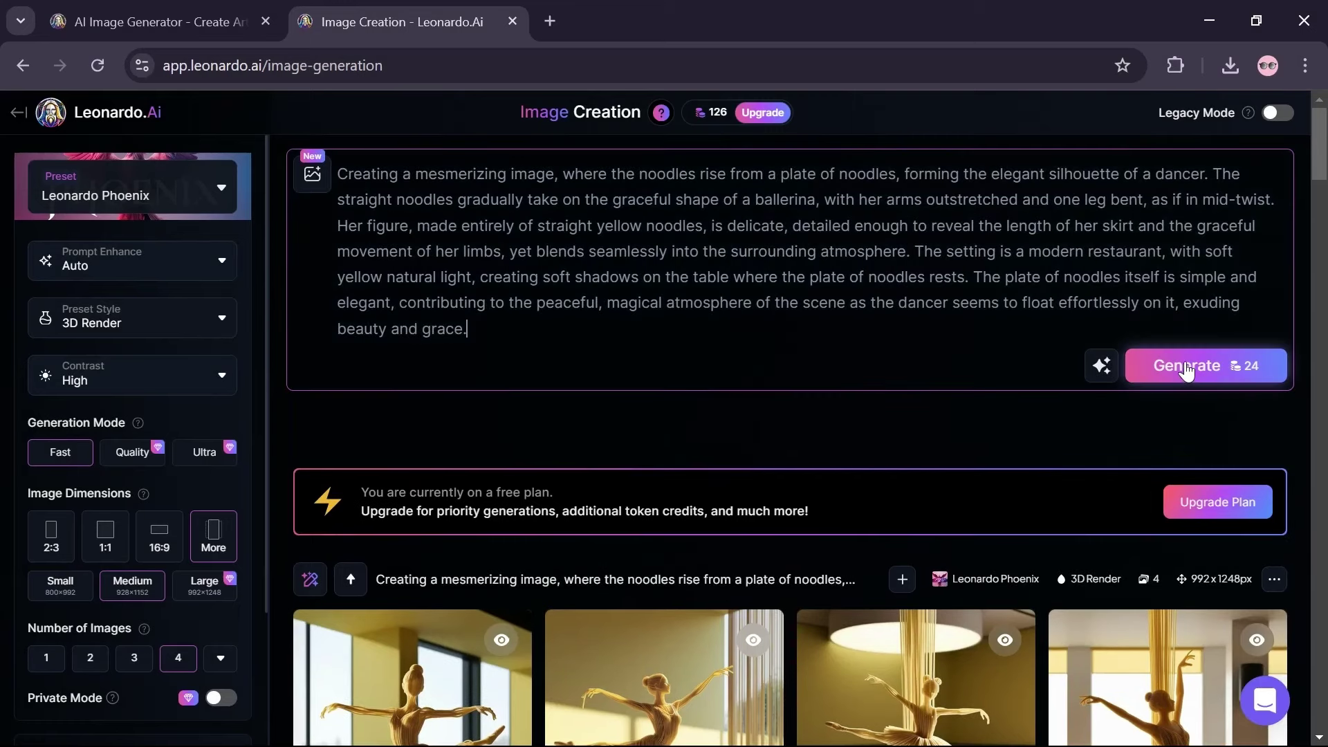
Generate four 992×1248 noodle-ballerina images and download the fourth one.
click(1207, 369)
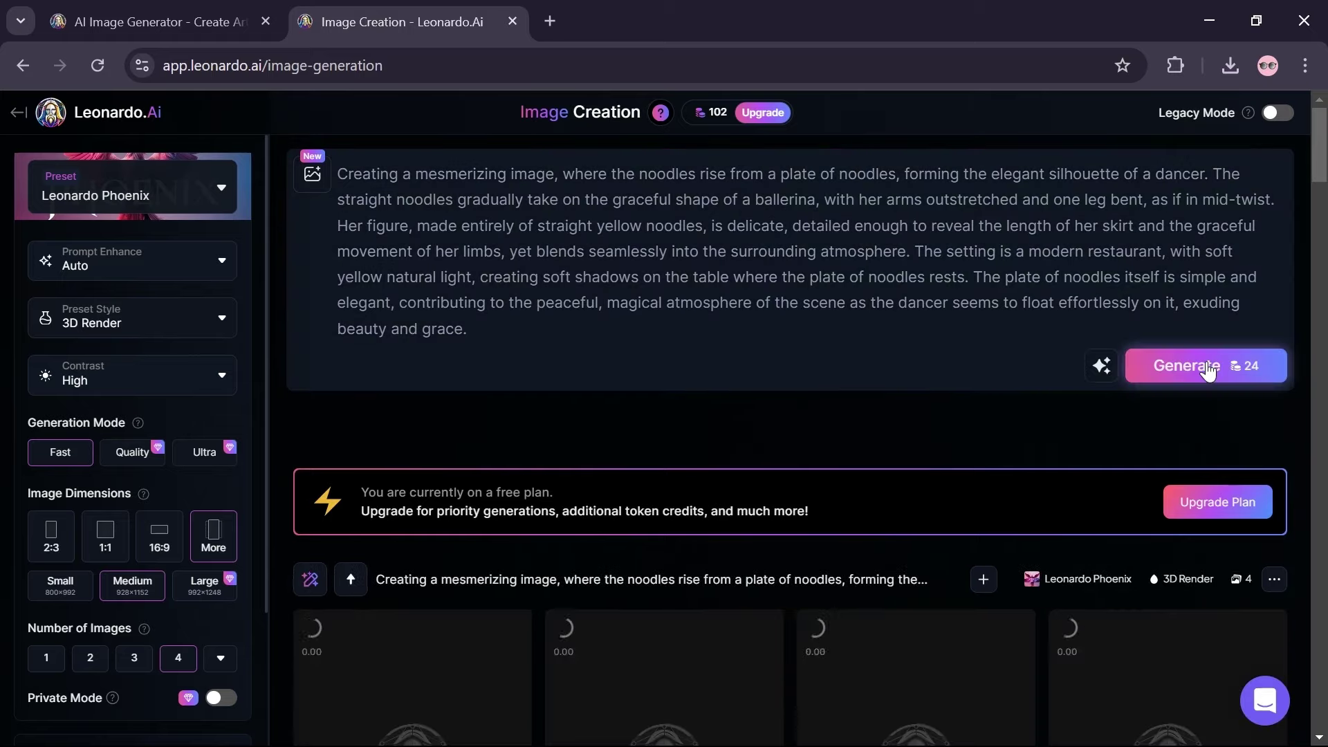
scroll(1184, 415, down, 3)
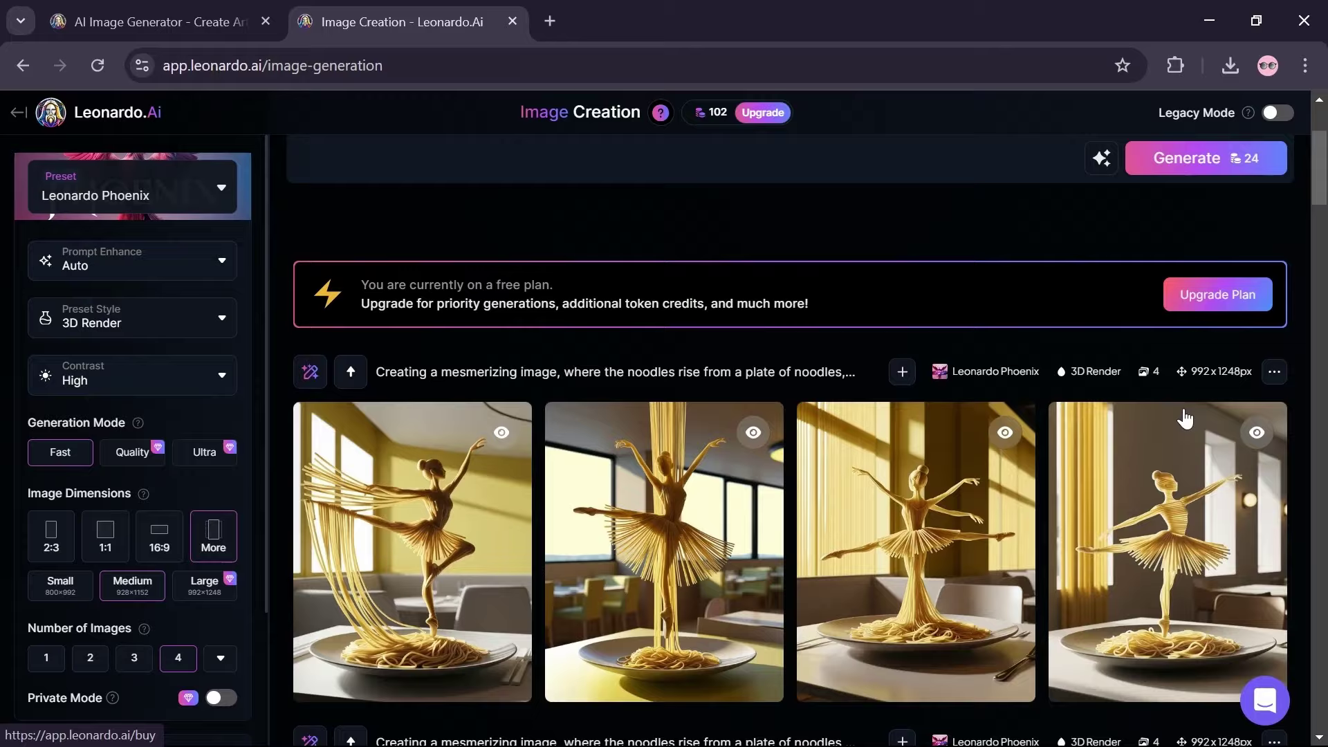
scroll(1185, 419, down, 2)
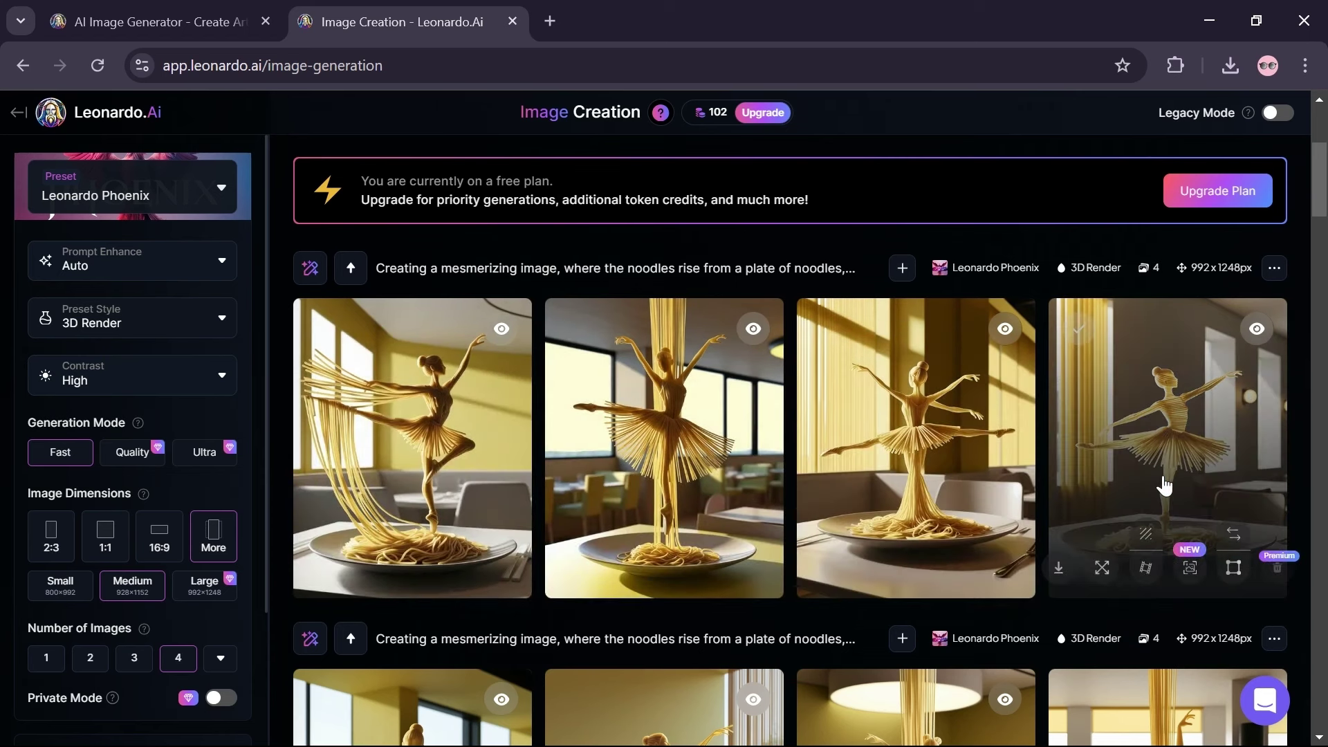
click(1059, 568)
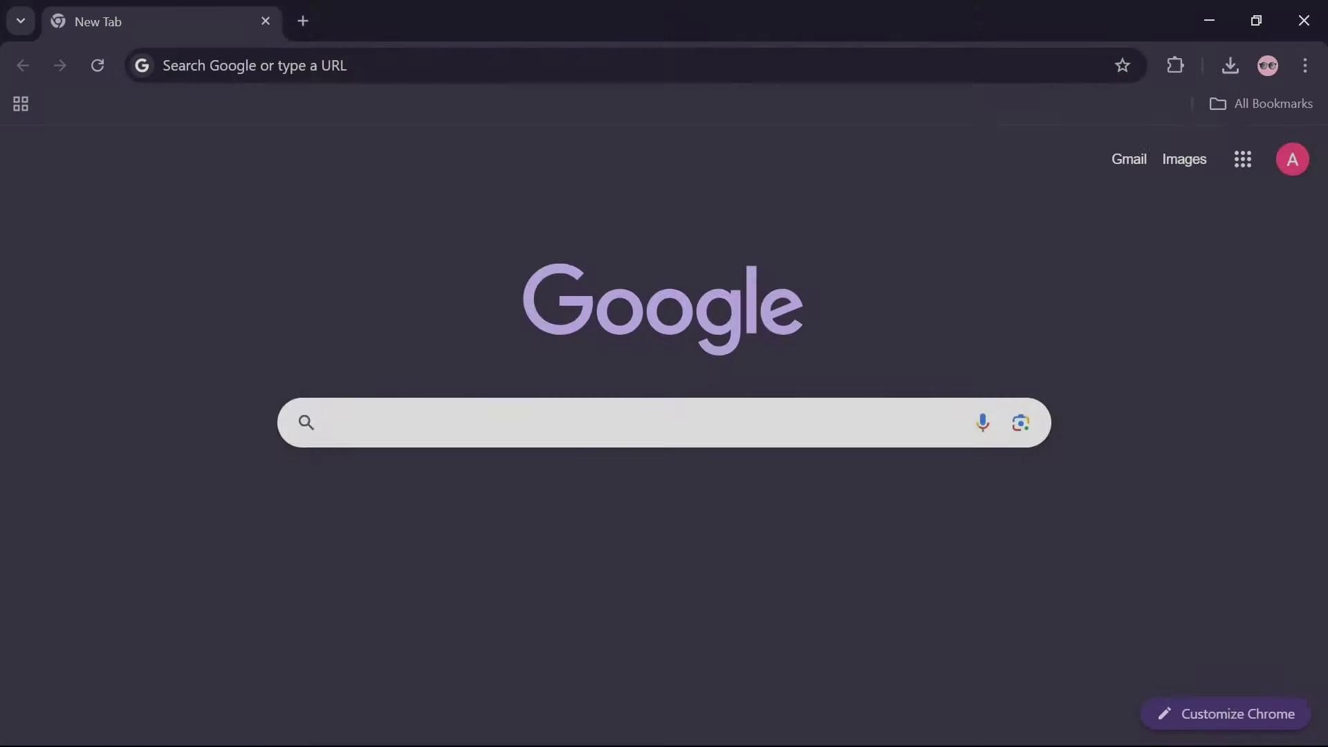
Search Google for 'Pixverse' and open the PixVerse homepage at pixverse.ai.
text(Pixverse)
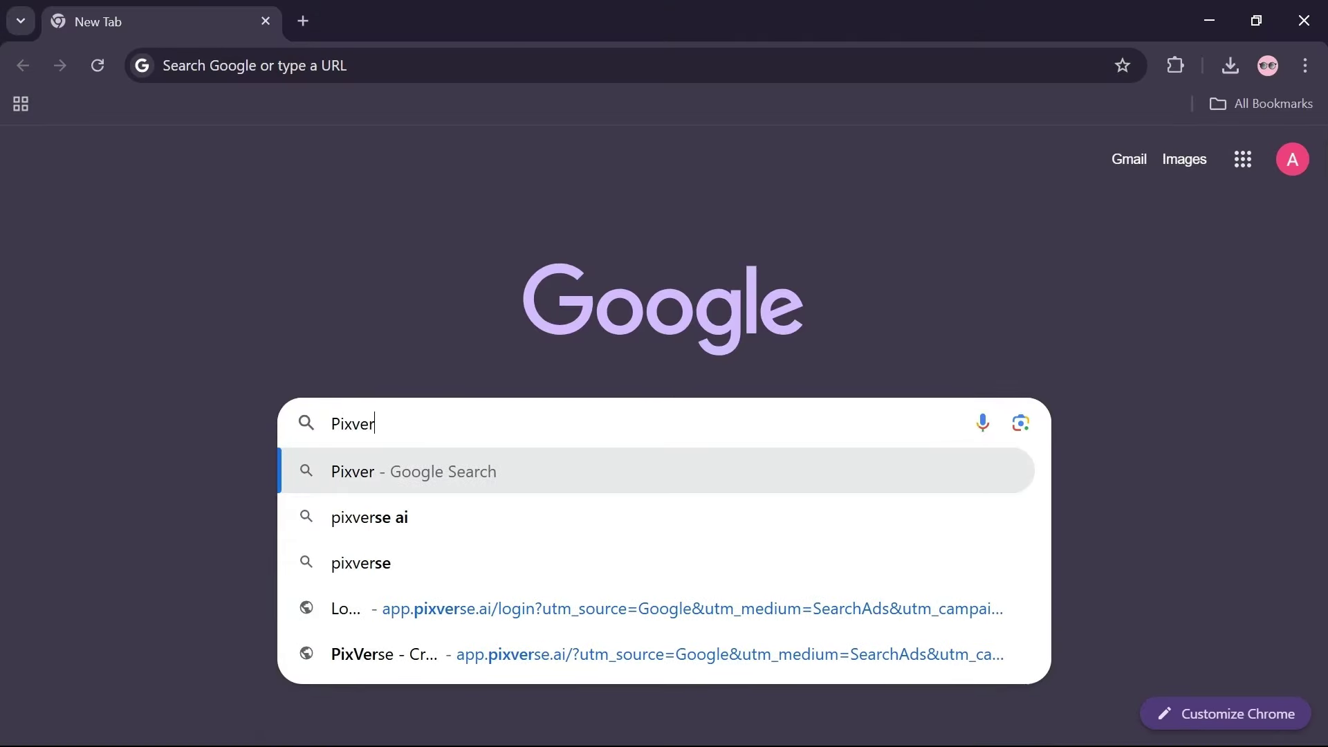
key(Return)
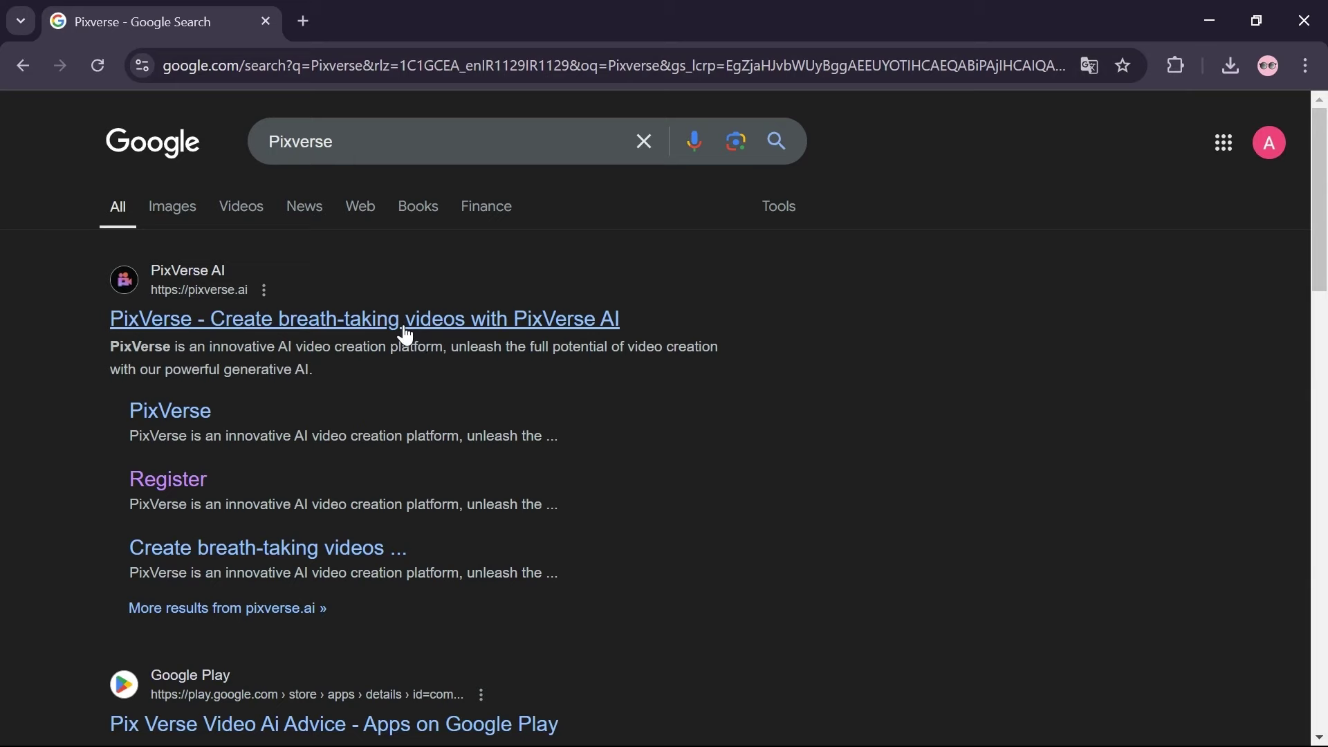
click(348, 328)
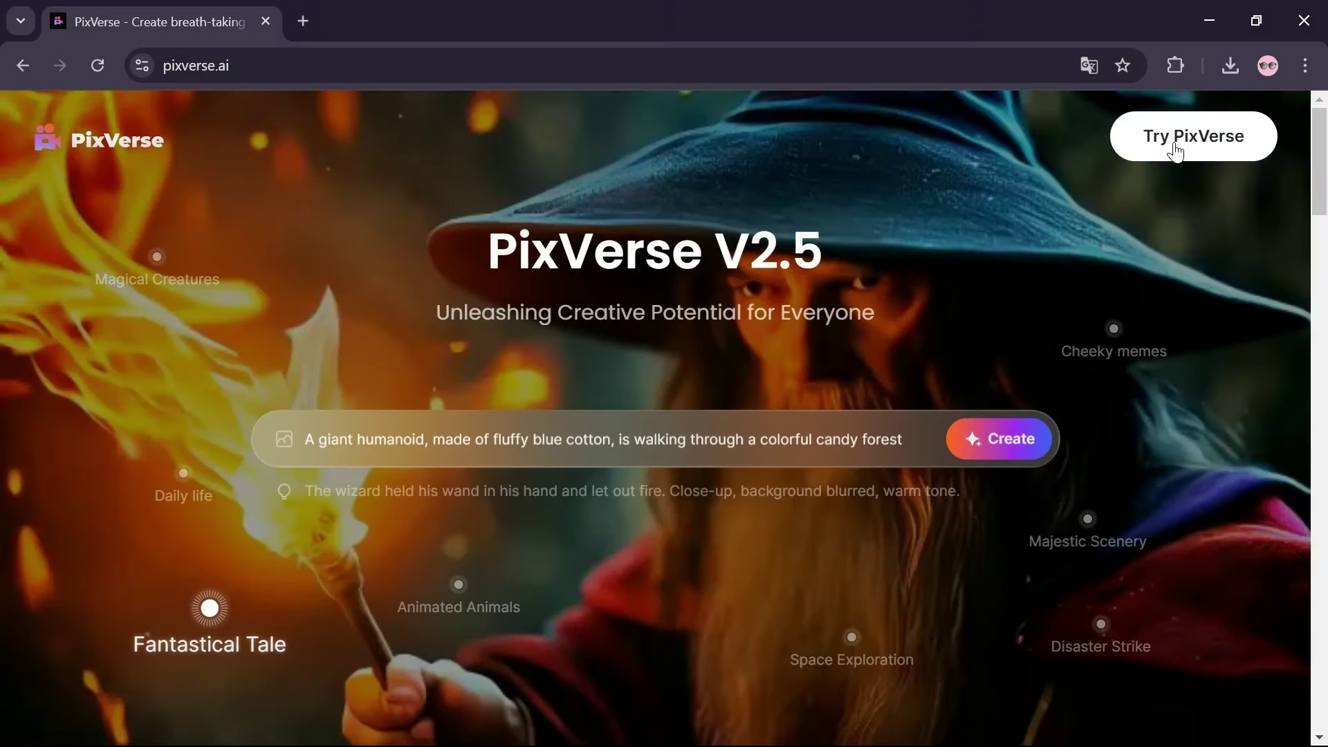
Upload the ballerina image and enter the prompt 'A human like figure made of noodles dancing'.
click(1189, 144)
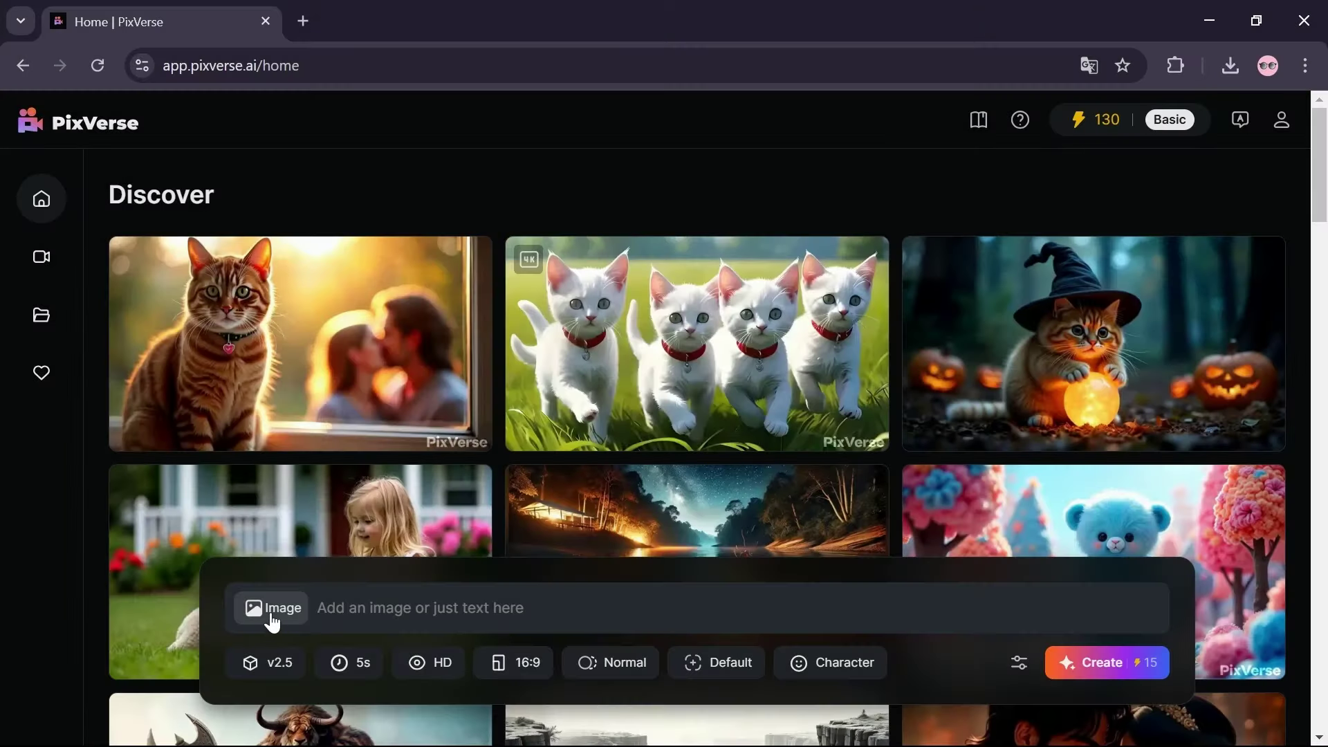
click(271, 612)
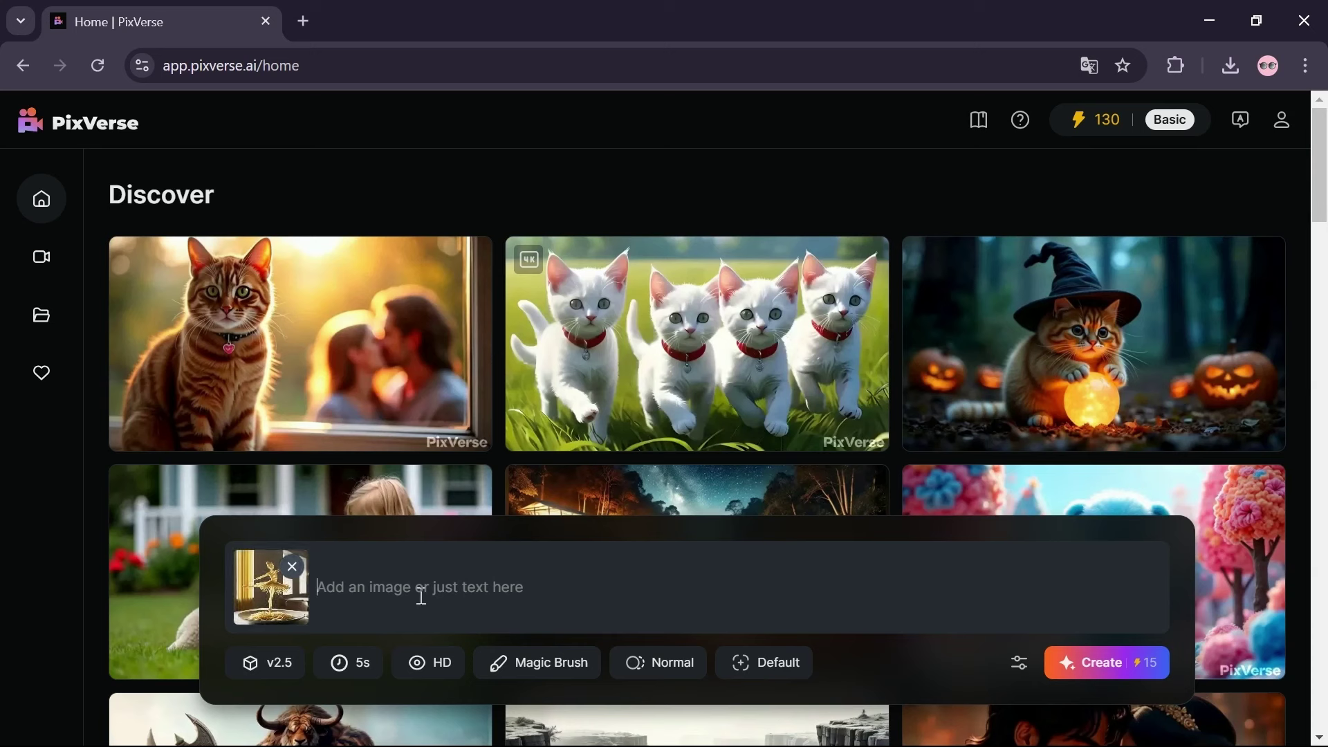
text(A)
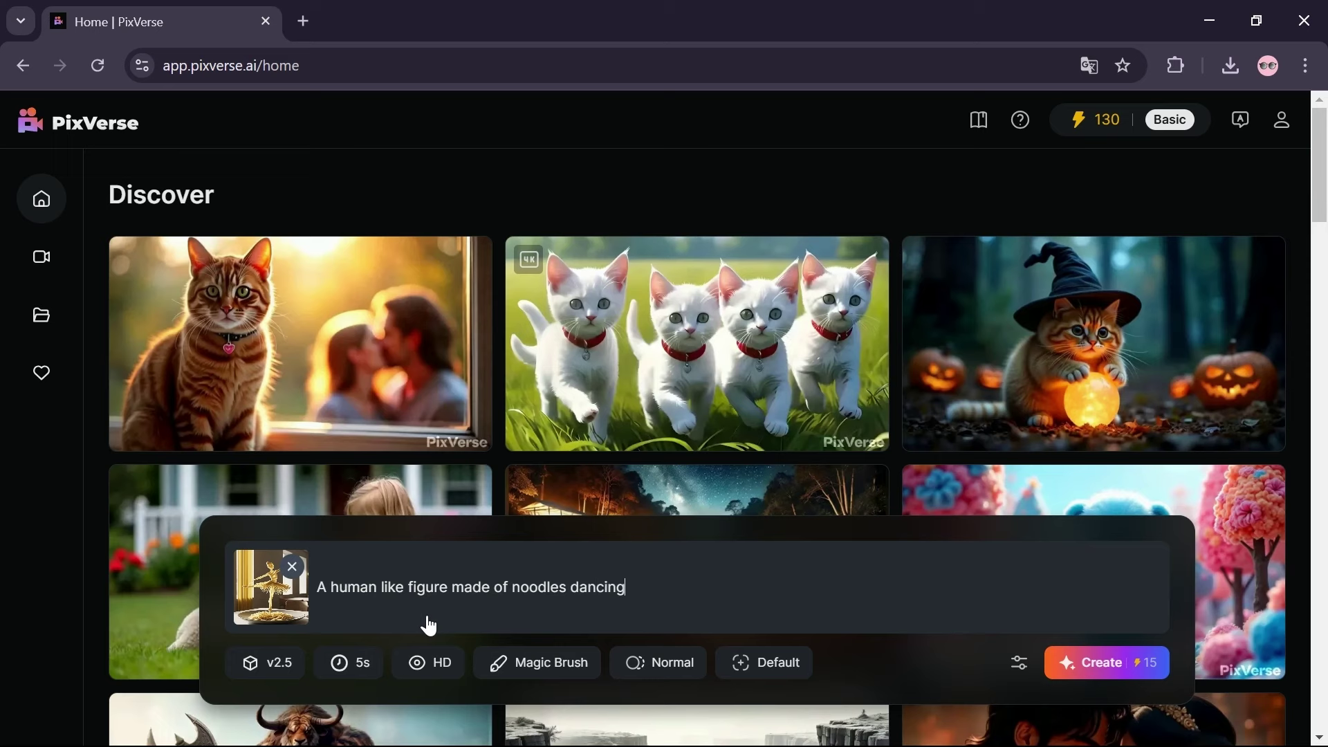
Keep the video duration at 5s.
click(342, 667)
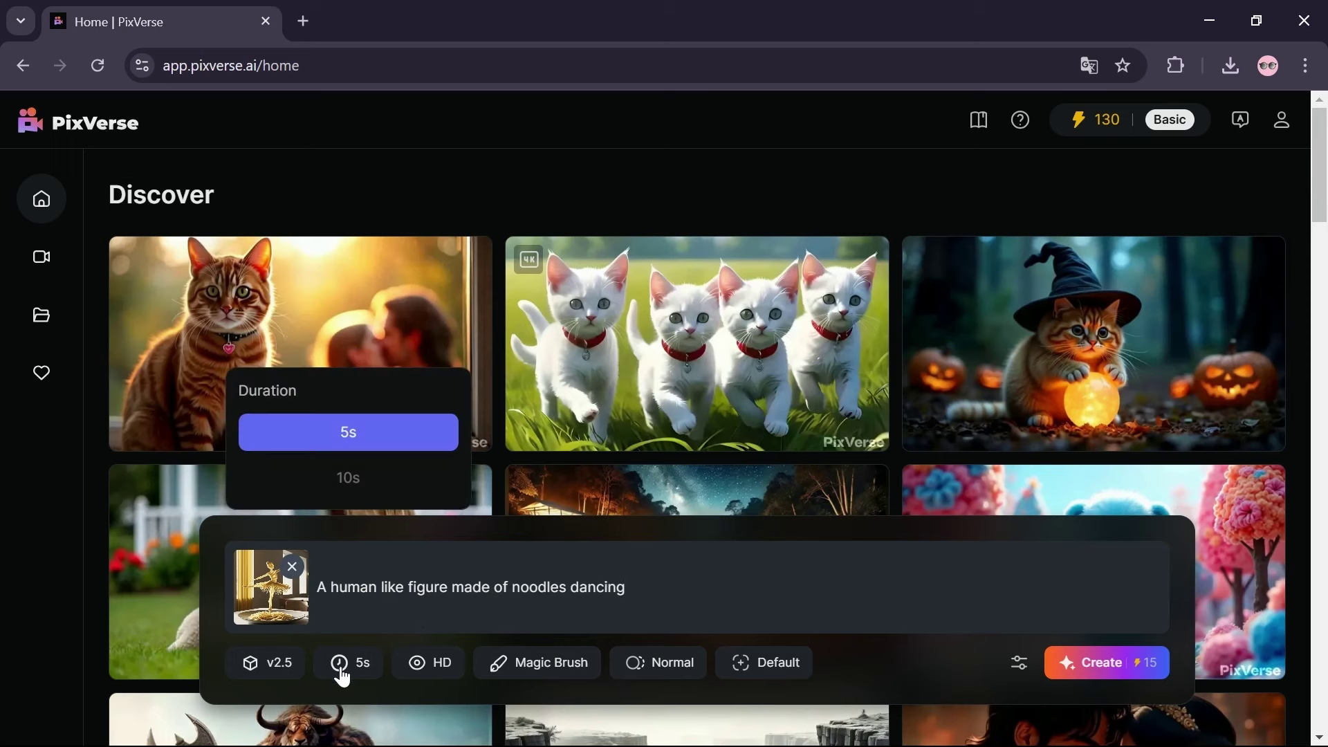
click(349, 448)
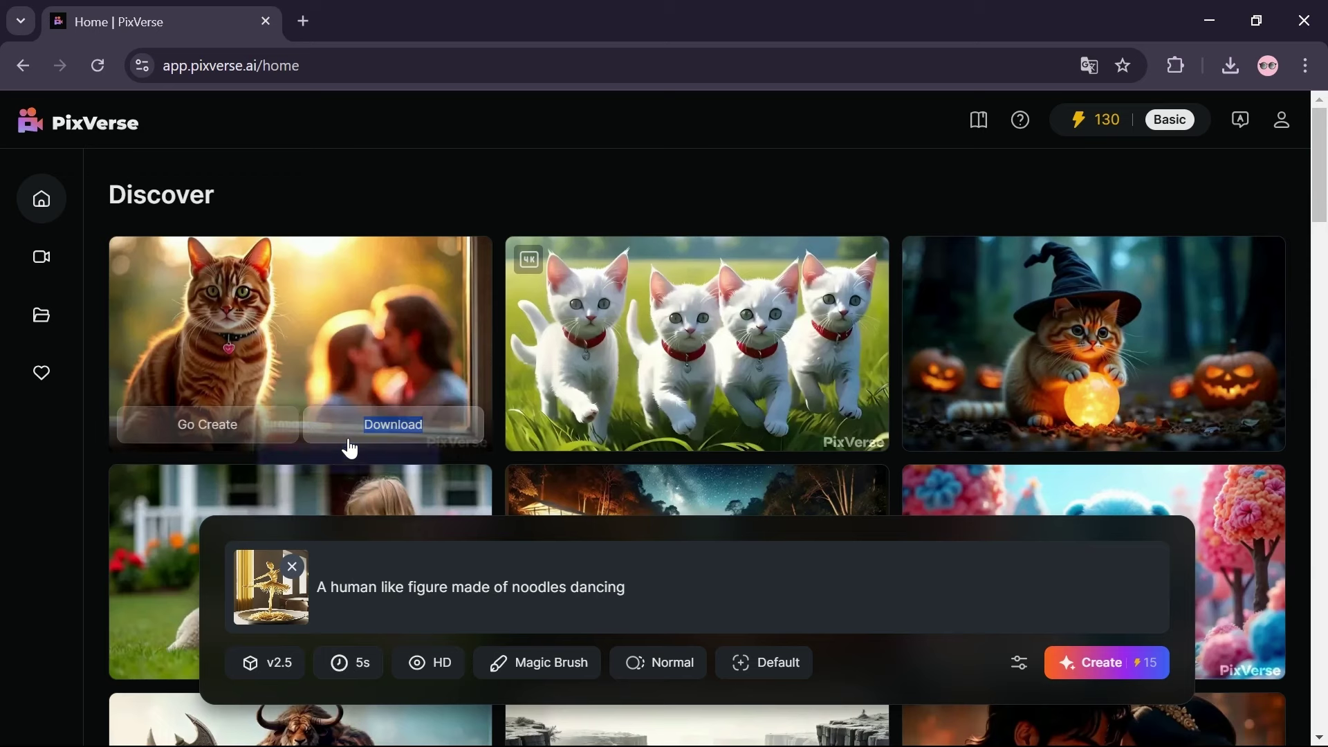
double_click(350, 457)
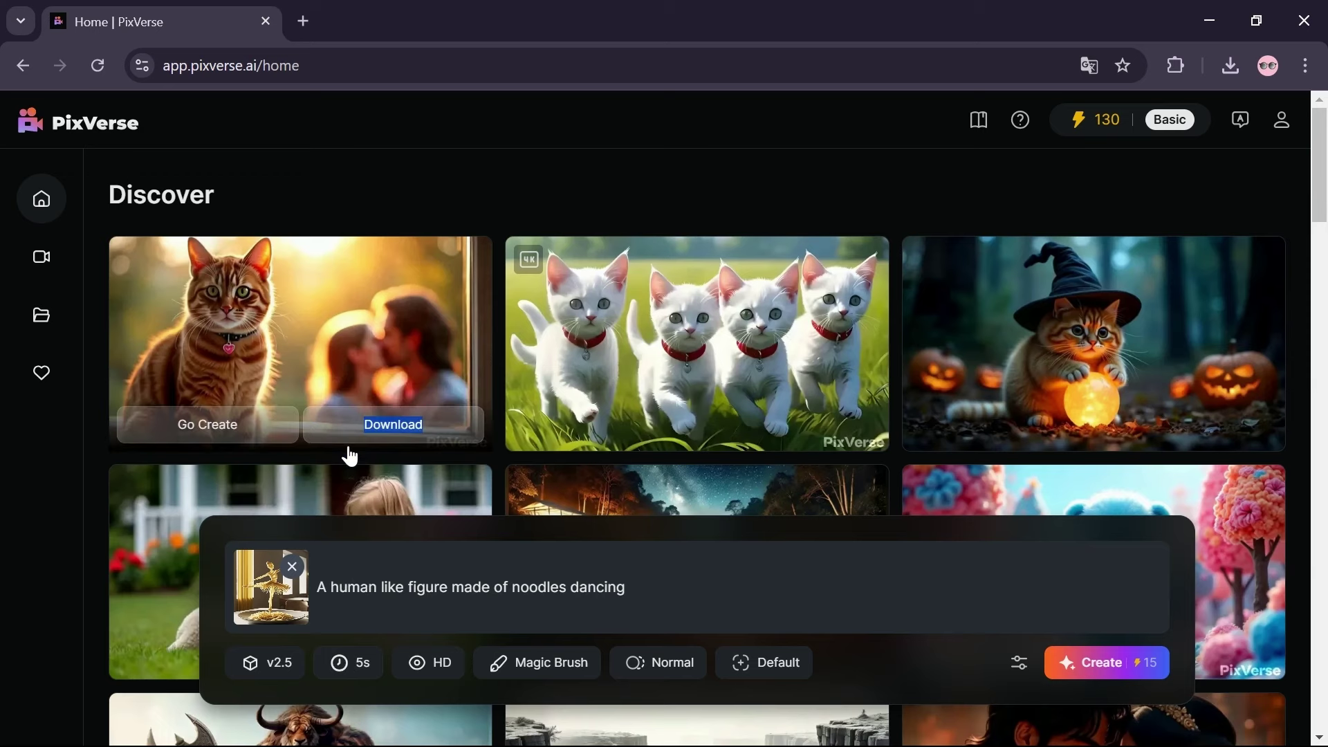
Create the 5s HD noodle-dancer video for 15 credits and download it.
click(1108, 670)
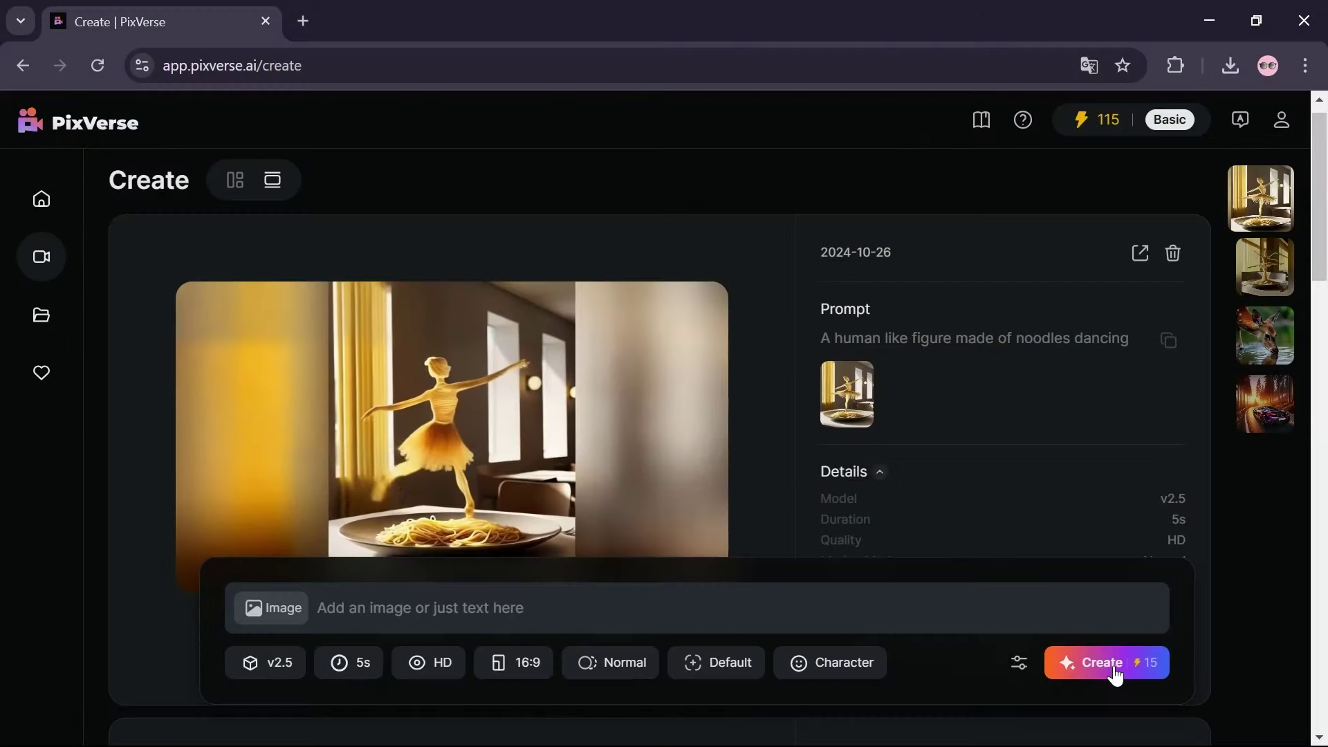
scroll(1113, 673, down, 1)
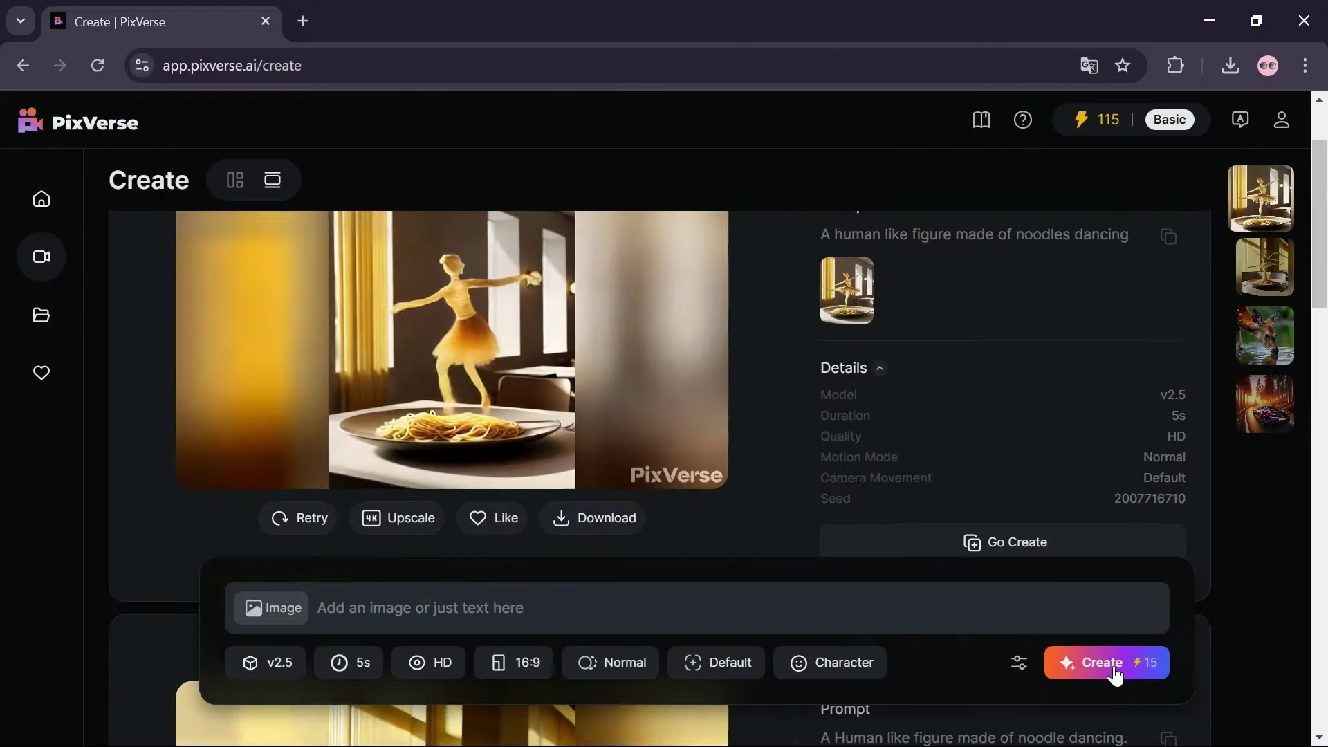
click(588, 524)
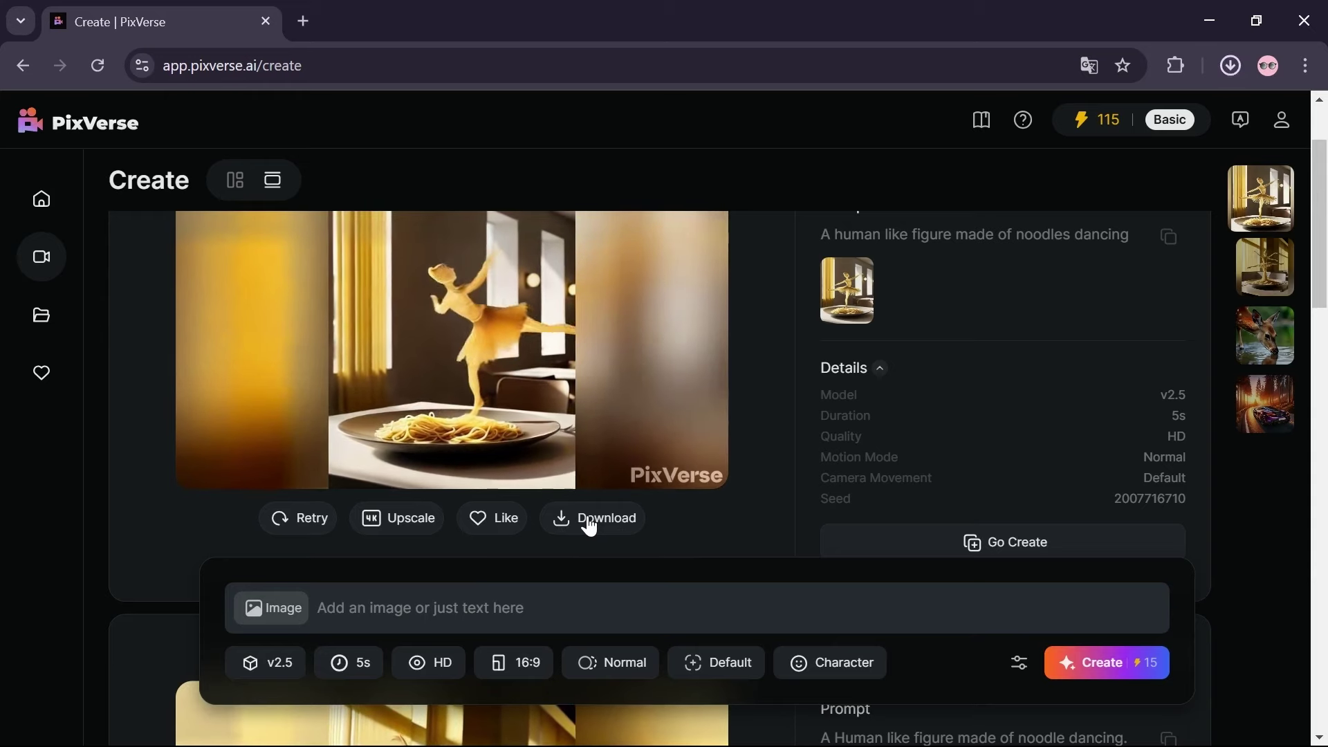